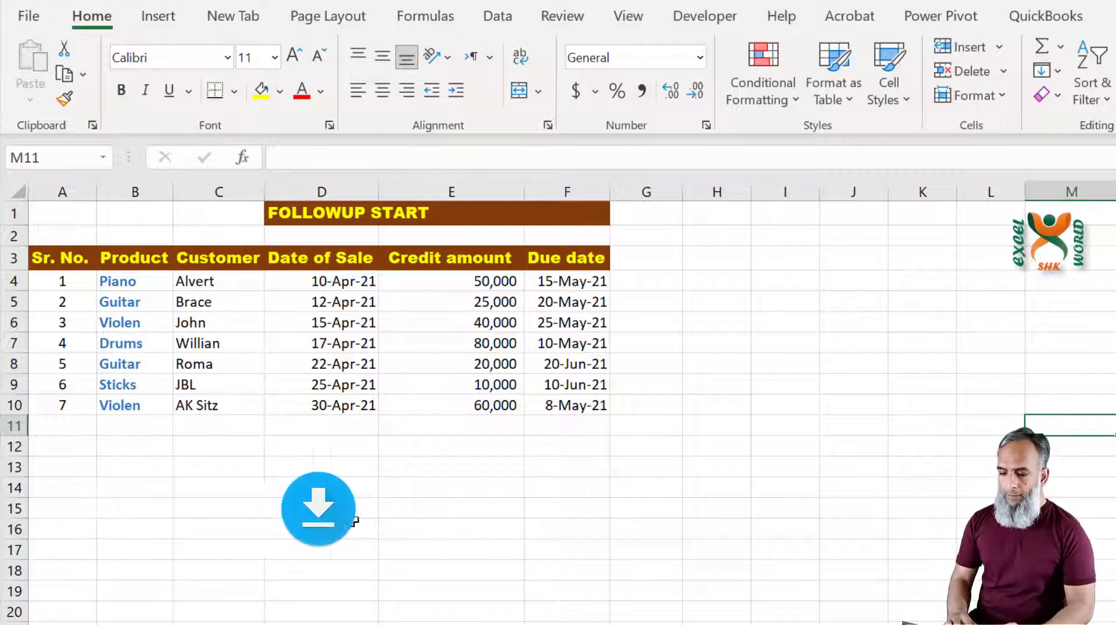
left_click(351, 519)
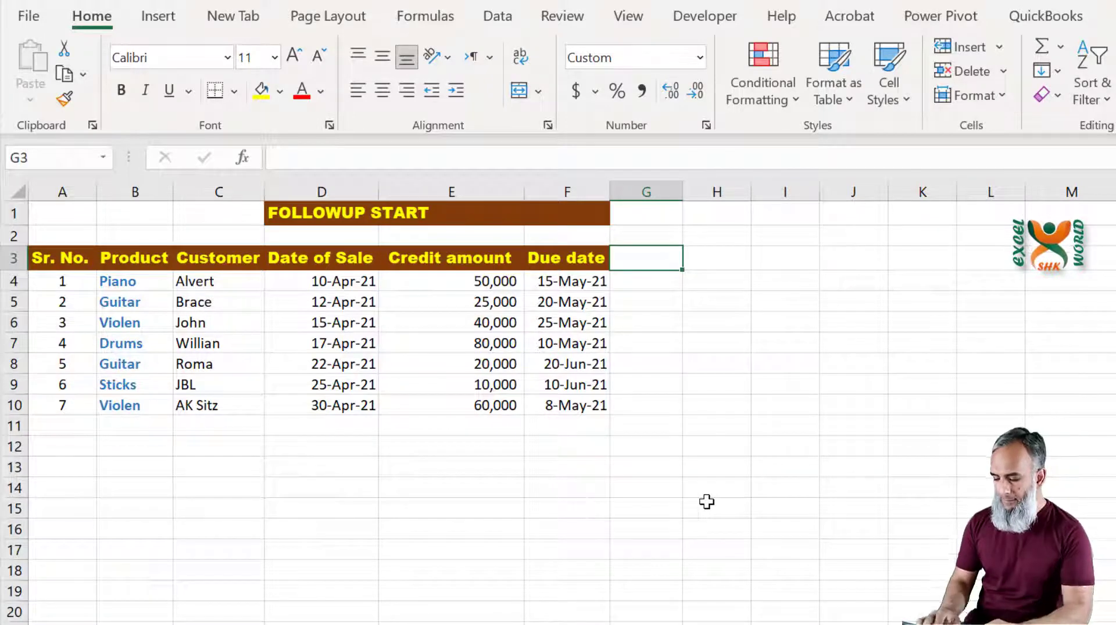
- Copy the Due date header cell F3 into G3 to carry over its header formatting
key("Left")
key("ctrl+c")
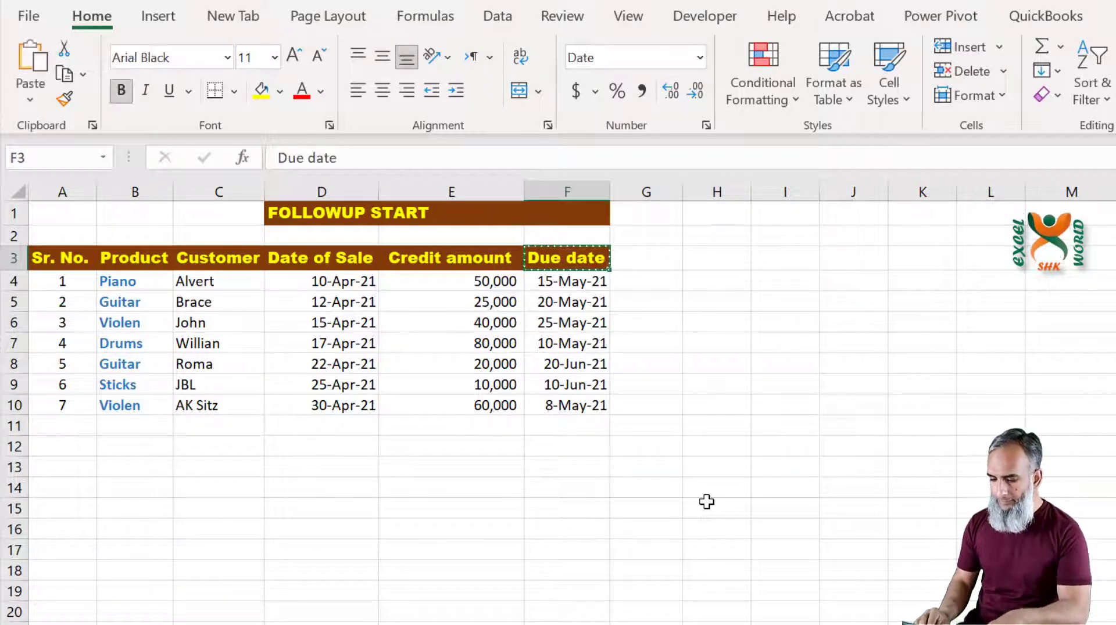
key("Right")
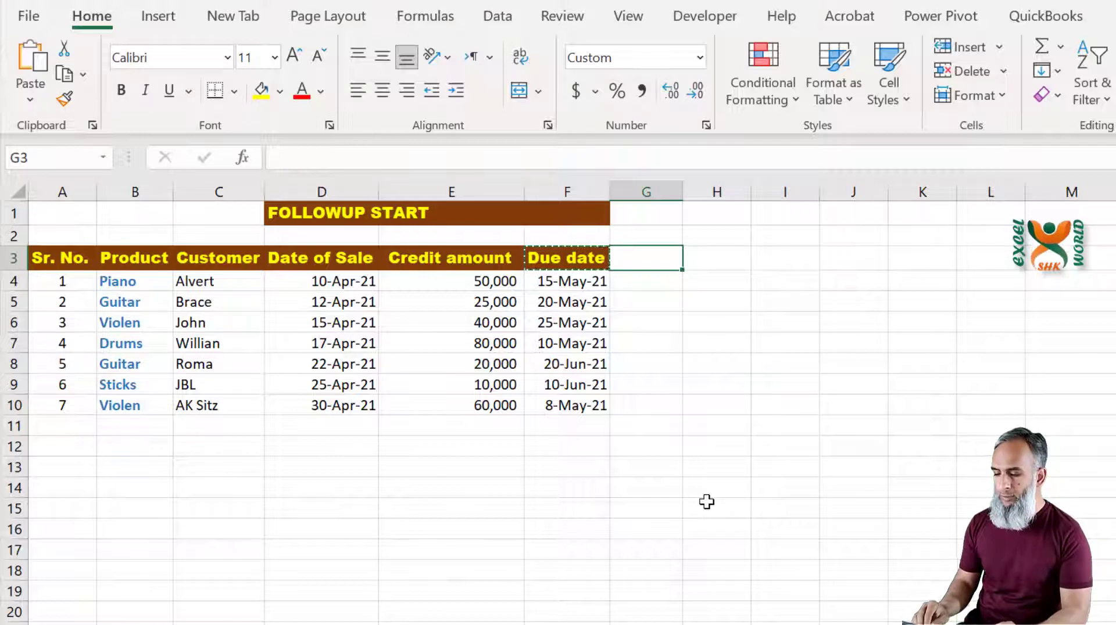
key("Return")
- Replace the header text in G3 with "No of days left" and autofit the width of column G
type("t")
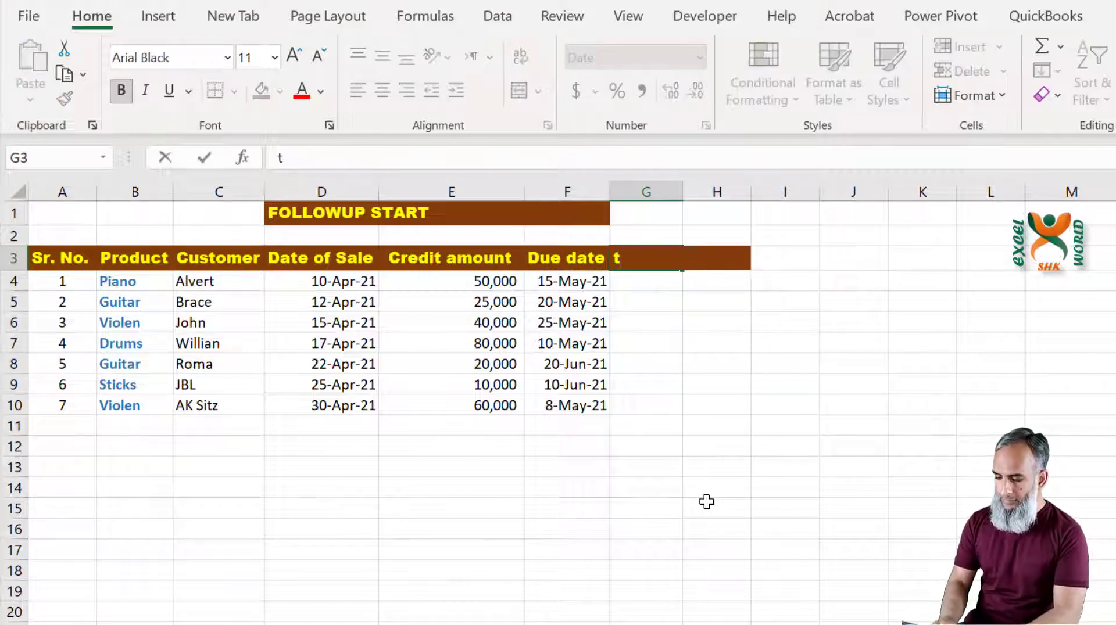
key("Escape")
type("n")
key("BackSpace")
type("No of")
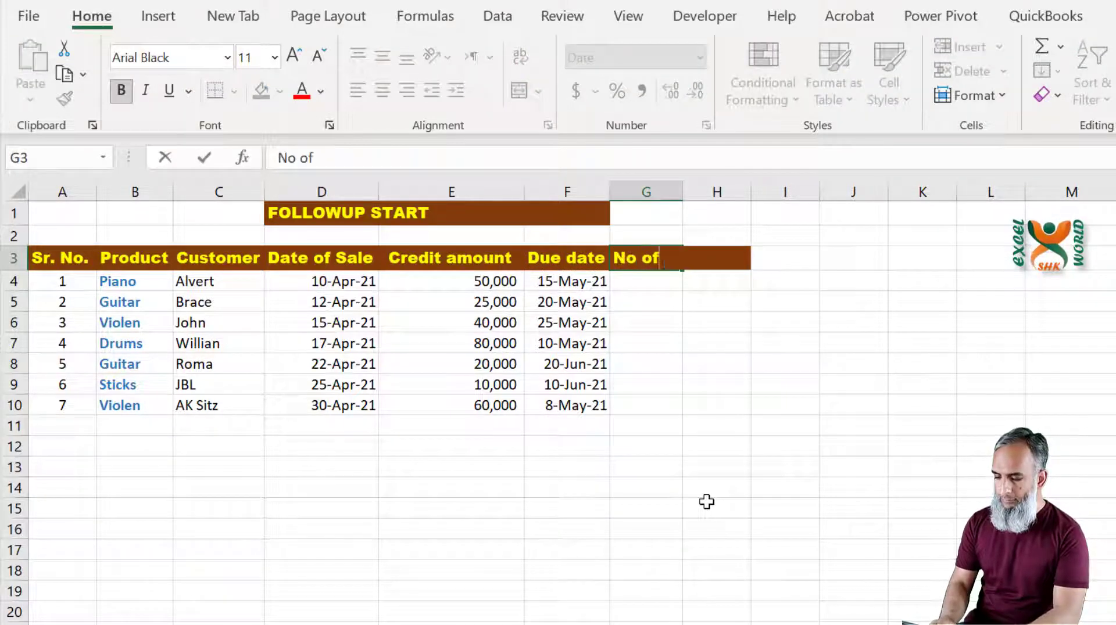
type(" days led")
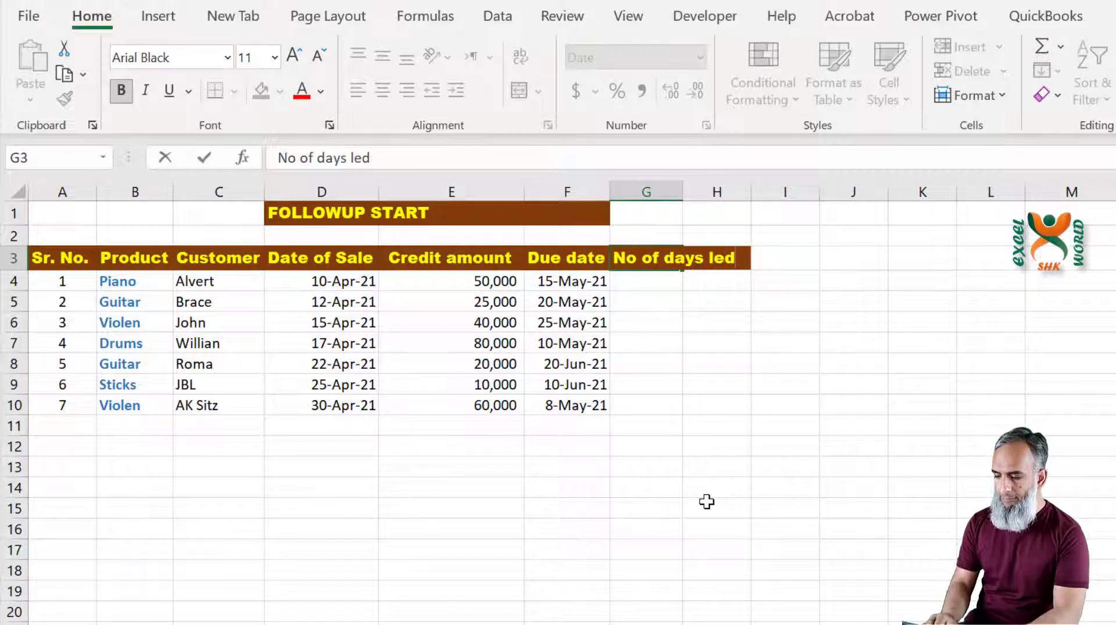
key("BackSpace")
type("ft")
key("Return")
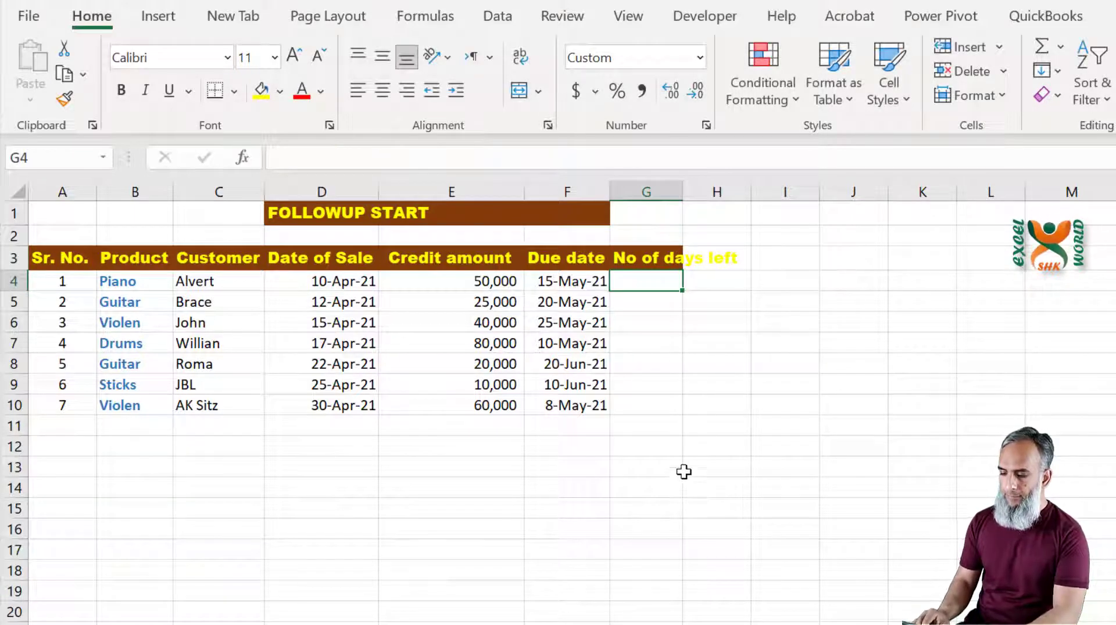
double_click(683, 192)
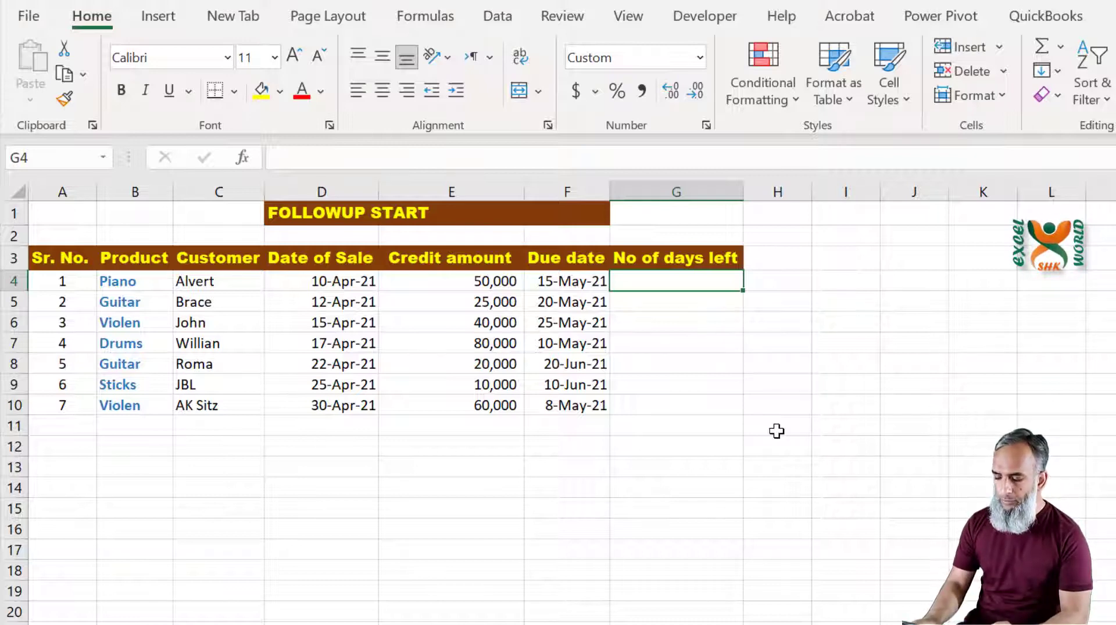
- Calculate the days left in G4 with =F4-TODAY() and fill the formula down to G10
type("=")
key("Left")
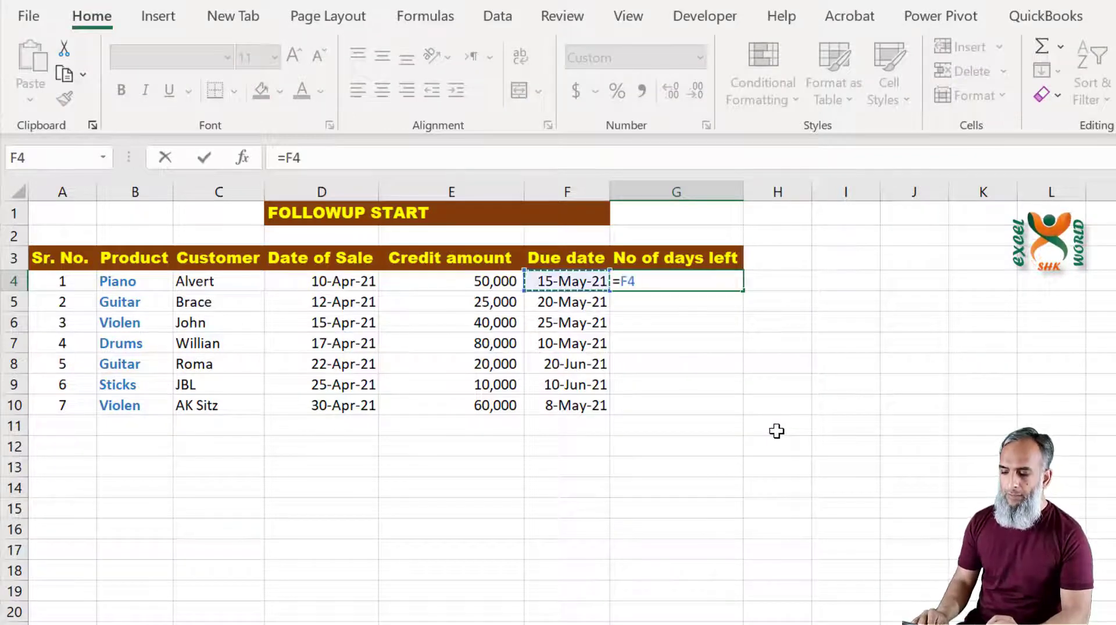
type("-")
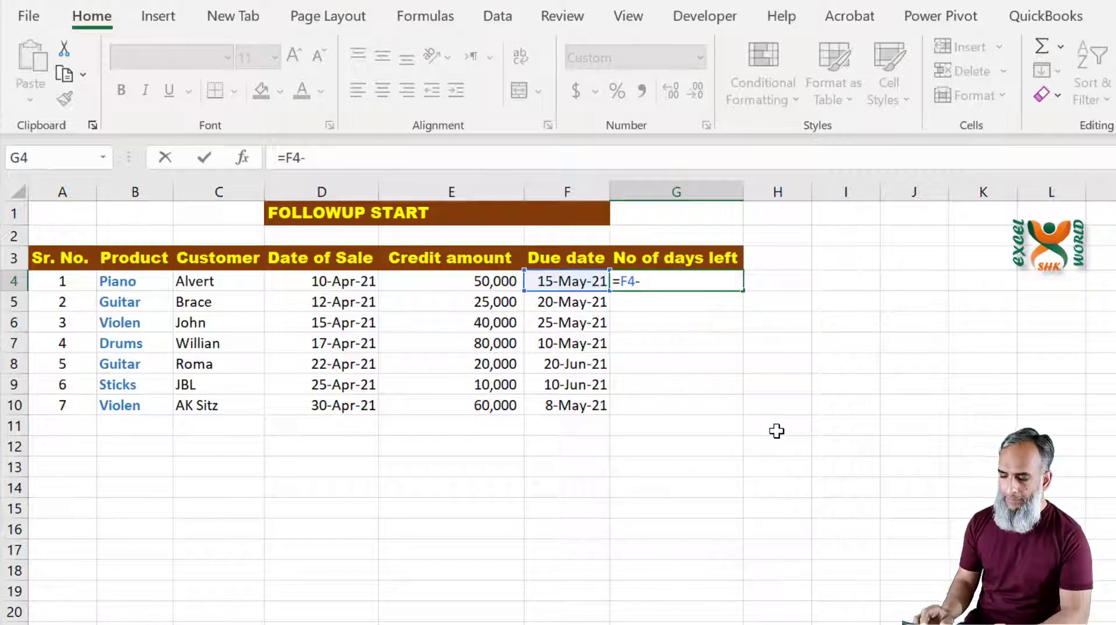
type("toda")
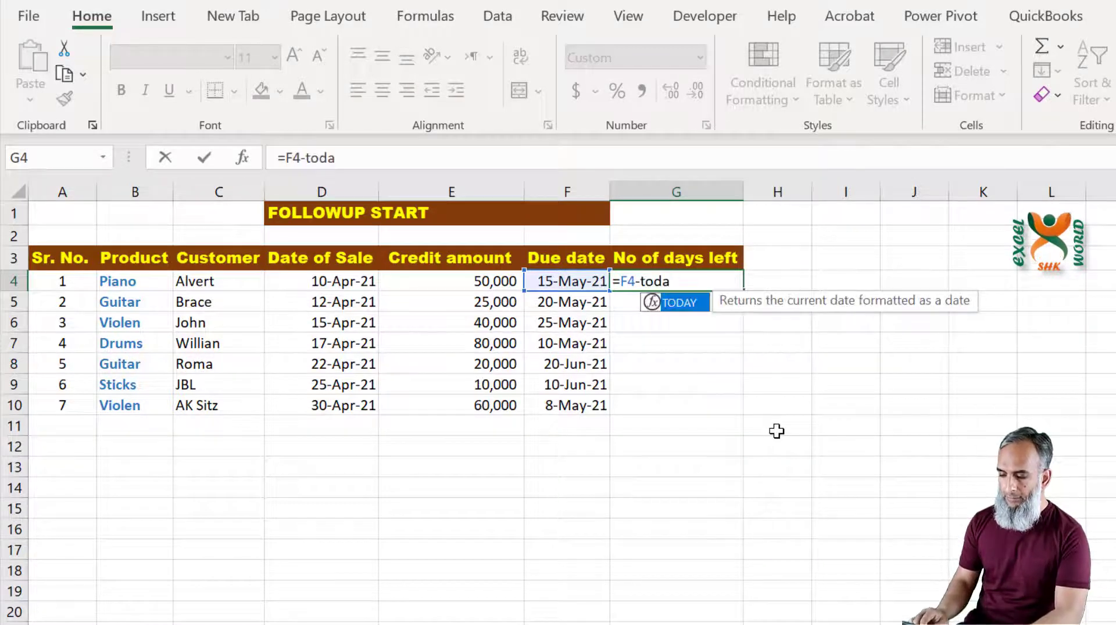
key("Tab")
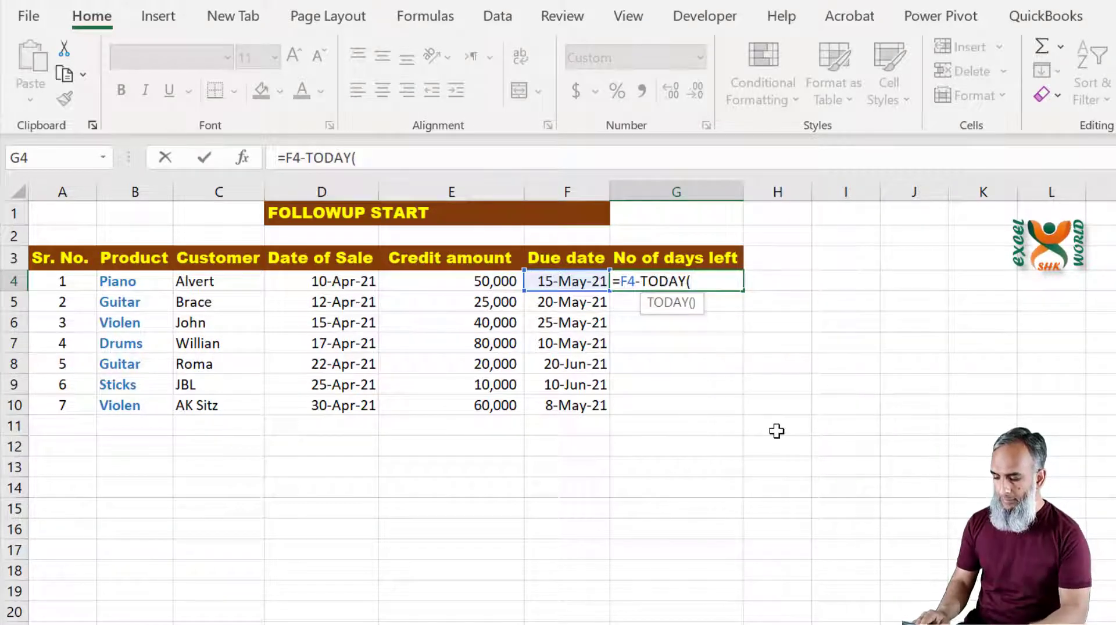
type(")")
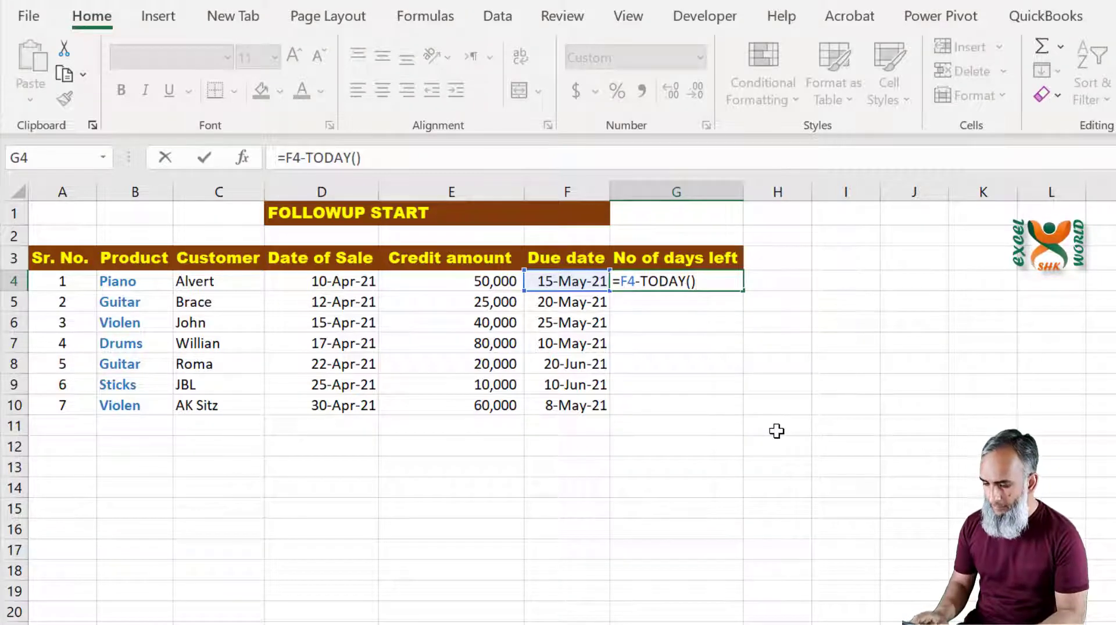
key("Return")
key("Up")
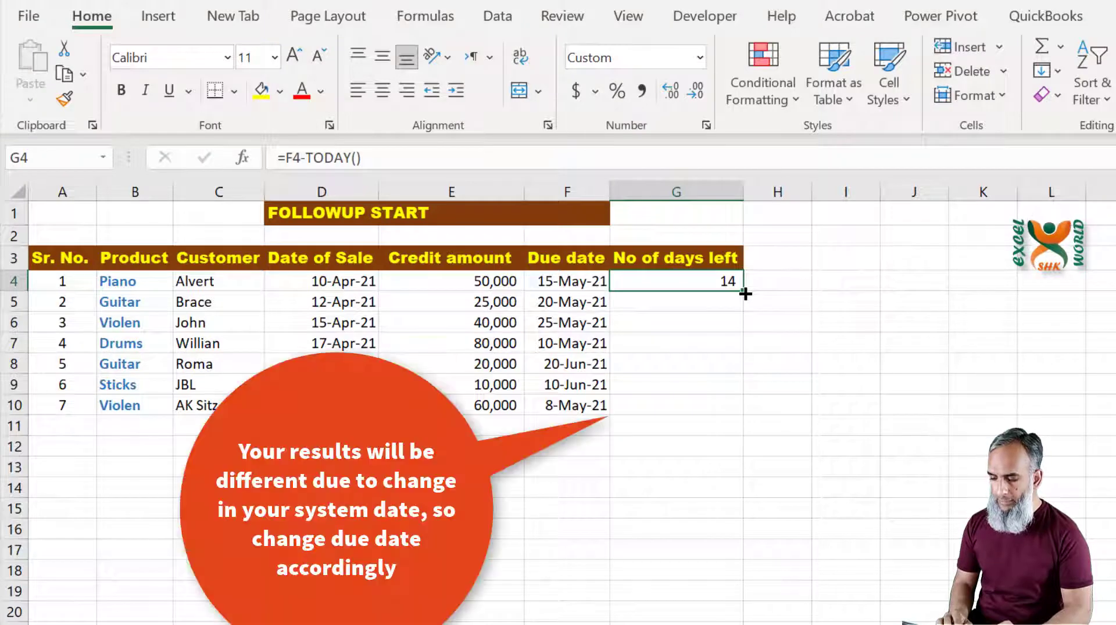
double_click(745, 294)
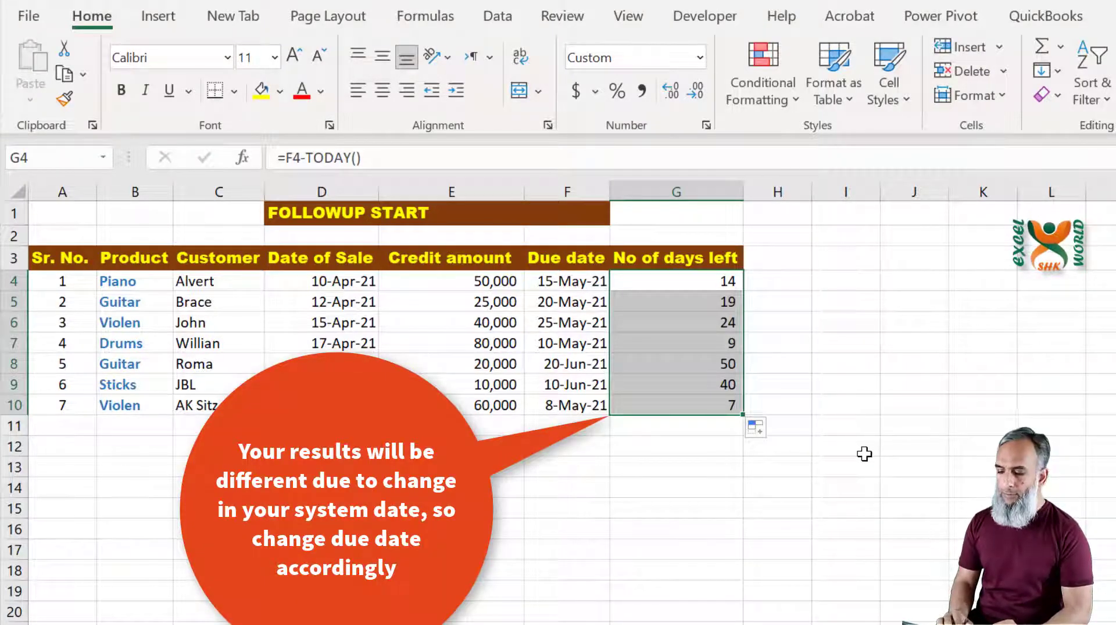
left_click(688, 400)
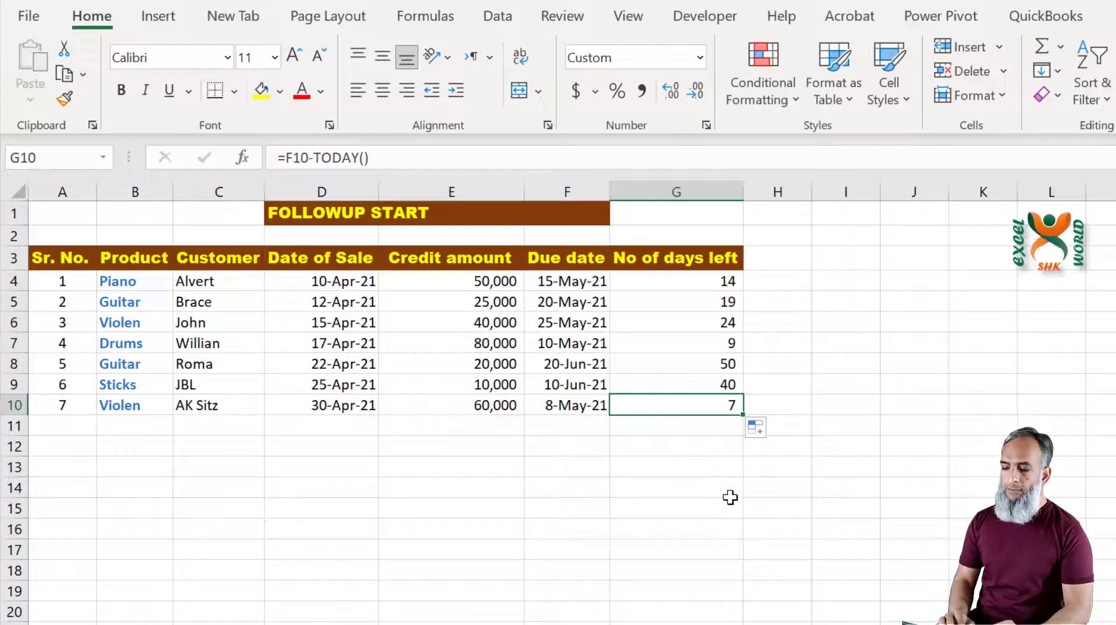
- Add the column header "Check" in H3, beside the No of days left header
key("Up")
key("Up")
key("Up")
key("Up")
key("Up")
key("Up")
key("Right")
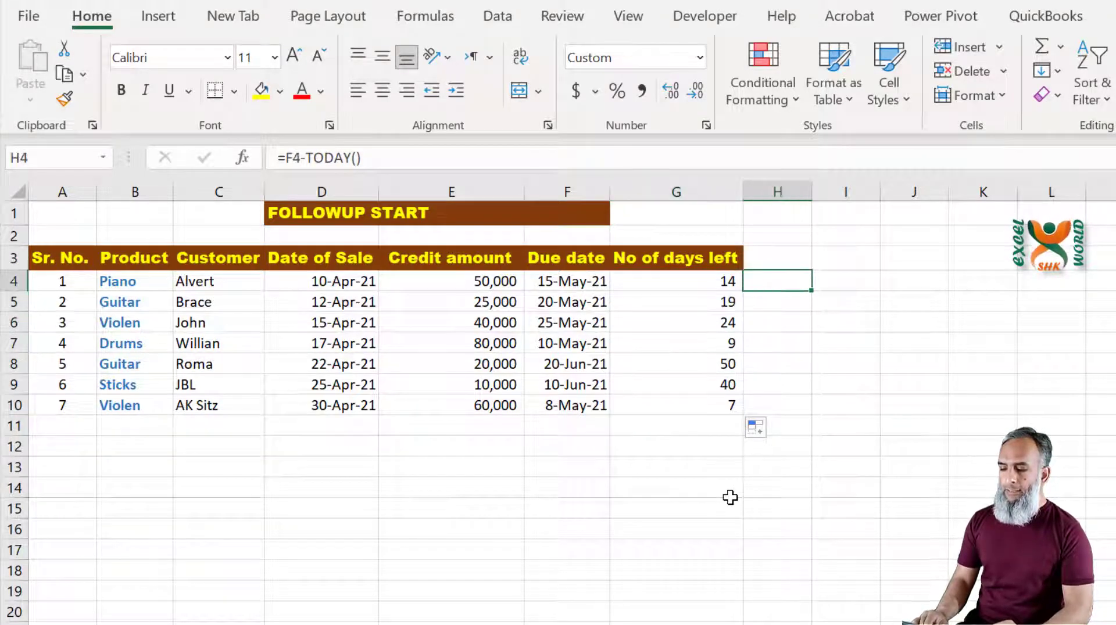
key("Up")
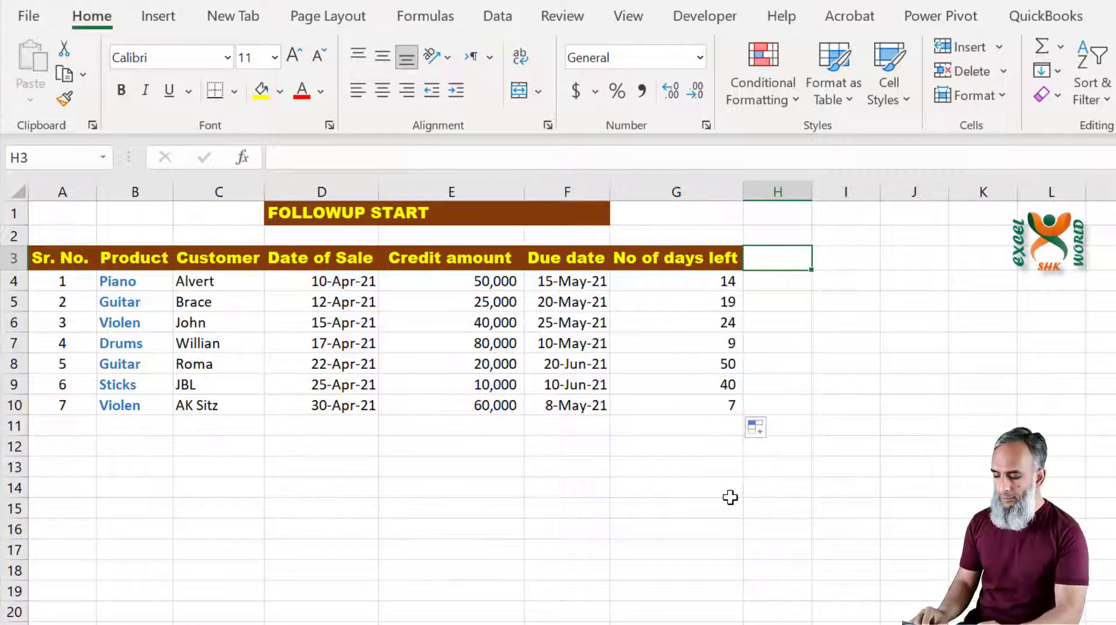
type("Check")
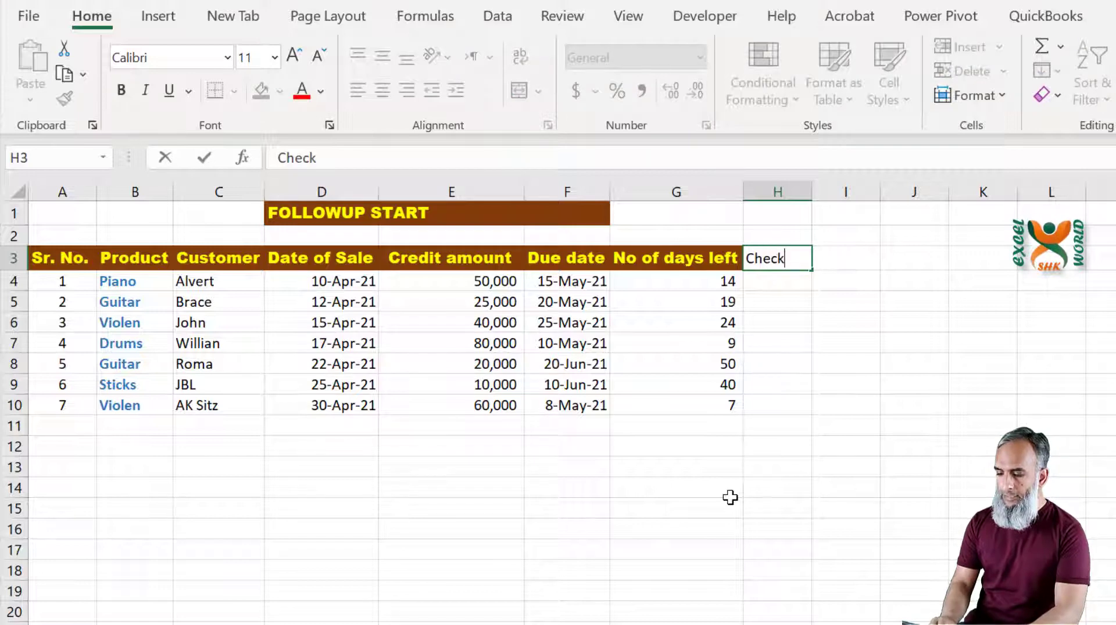
key("Return")
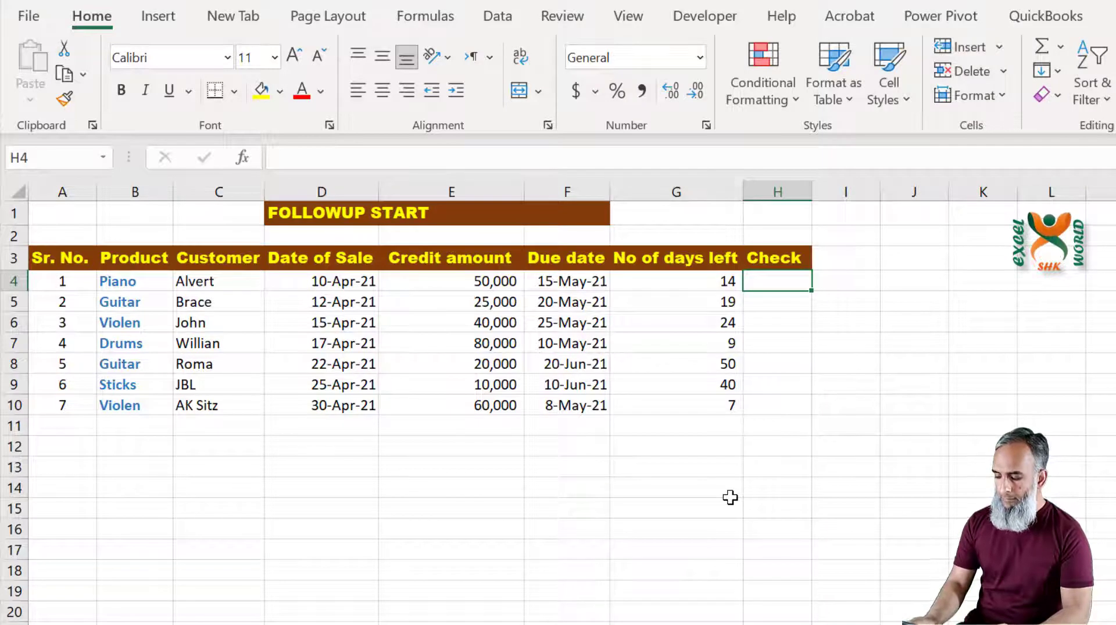
- Enter 15 as the FOLLOWUP START value in cell F1
left_click(572, 215)
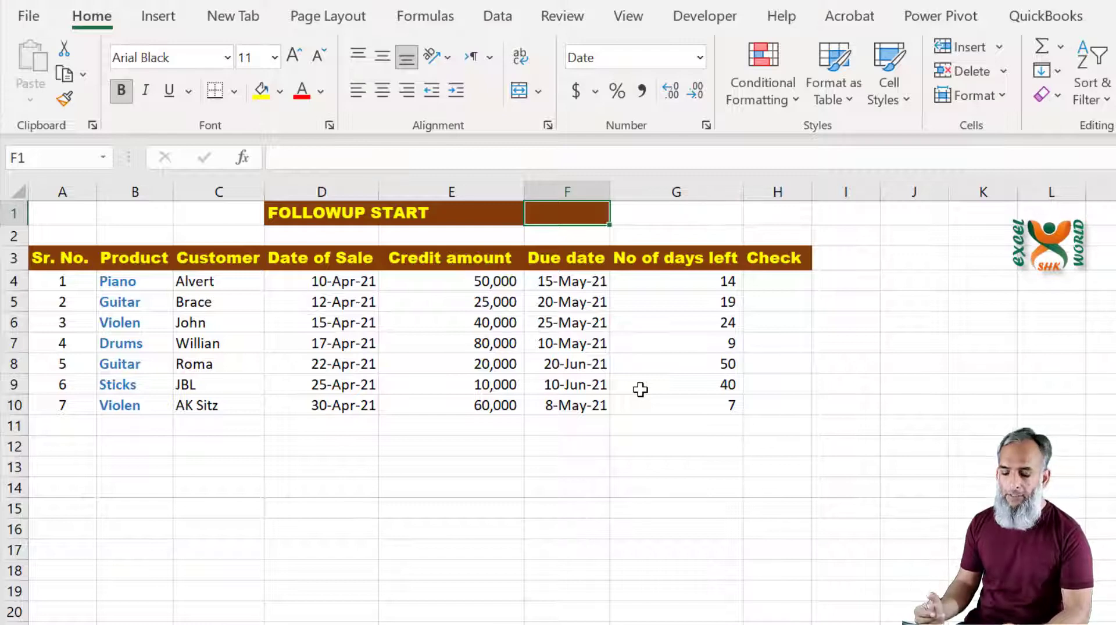
type("15")
key("Return")
key("Down")
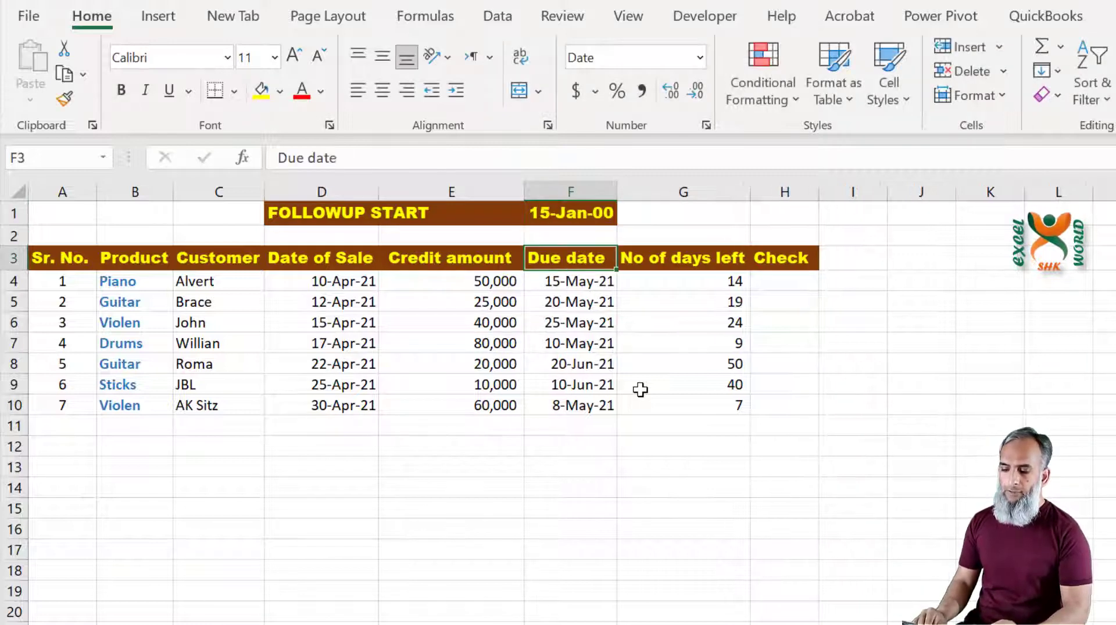
- Format the FOLLOWUP START value in F1 as a comma-style number without decimals
key("Up")
key("Up")
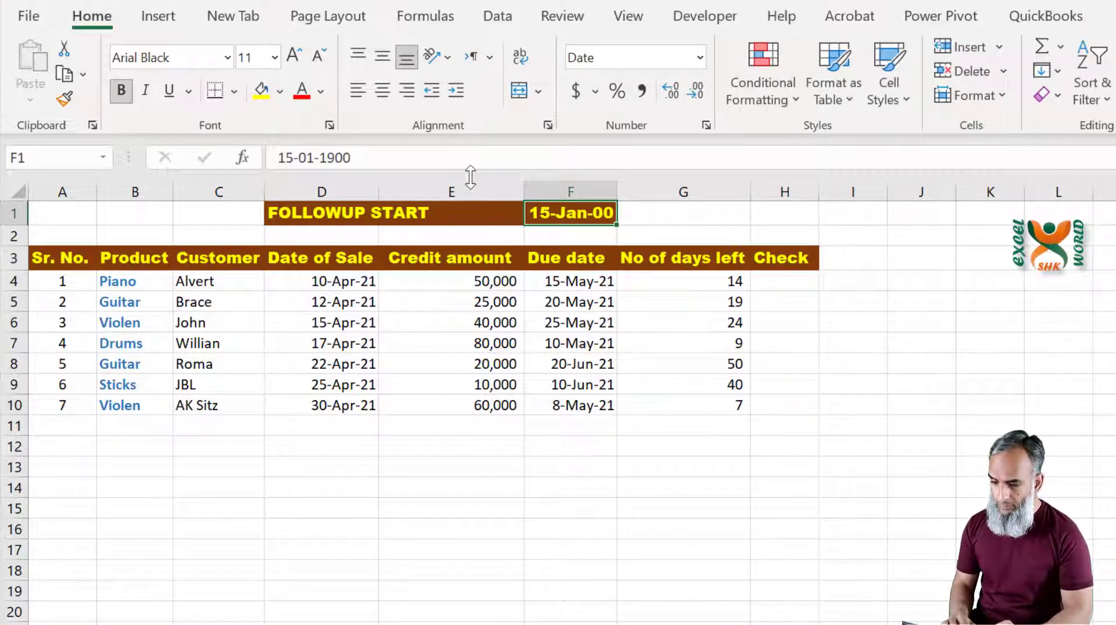
left_click(642, 92)
left_click(695, 90)
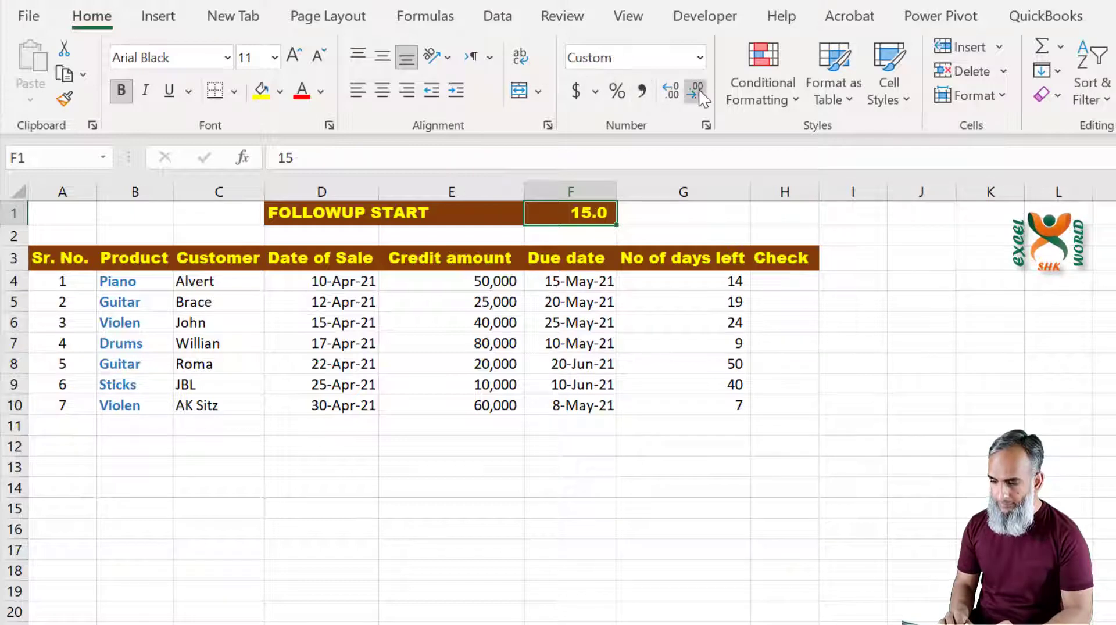
left_click(695, 90)
- Enter the formula =G4<=F1 in H4 to compare the days left with the FOLLOWUP START value
left_click(731, 323)
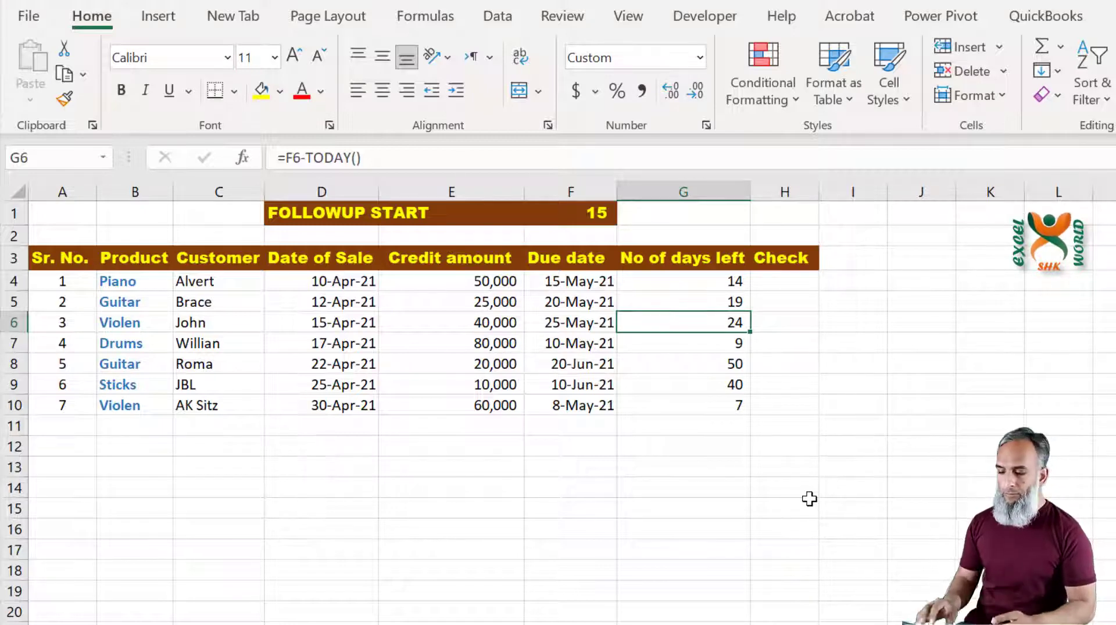
key("Right")
key("Up")
key("Up")
type("=")
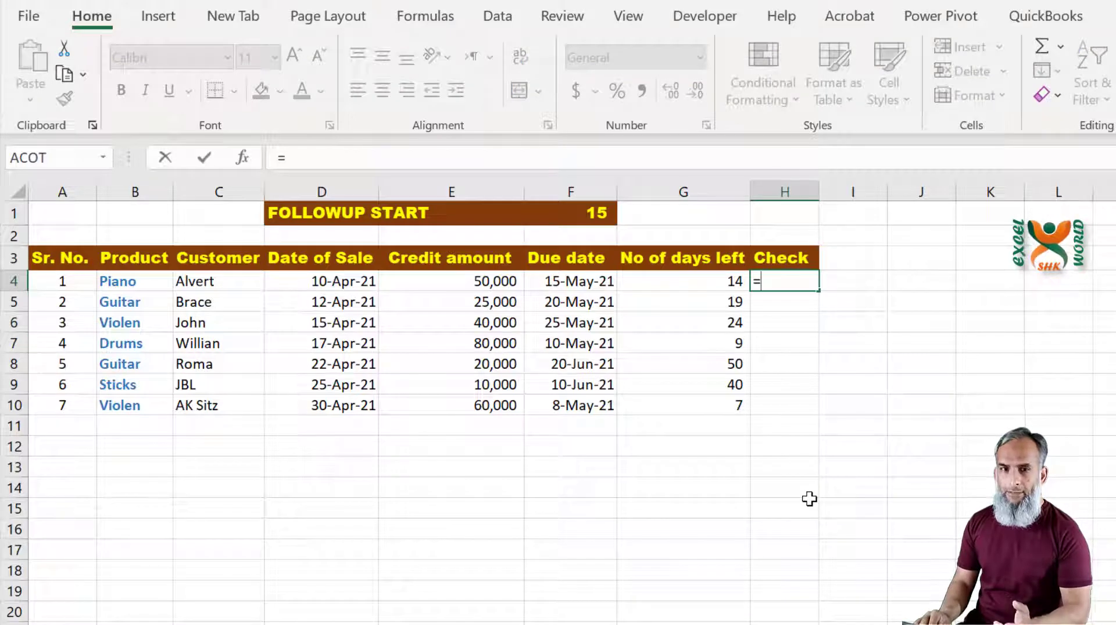
key("Left")
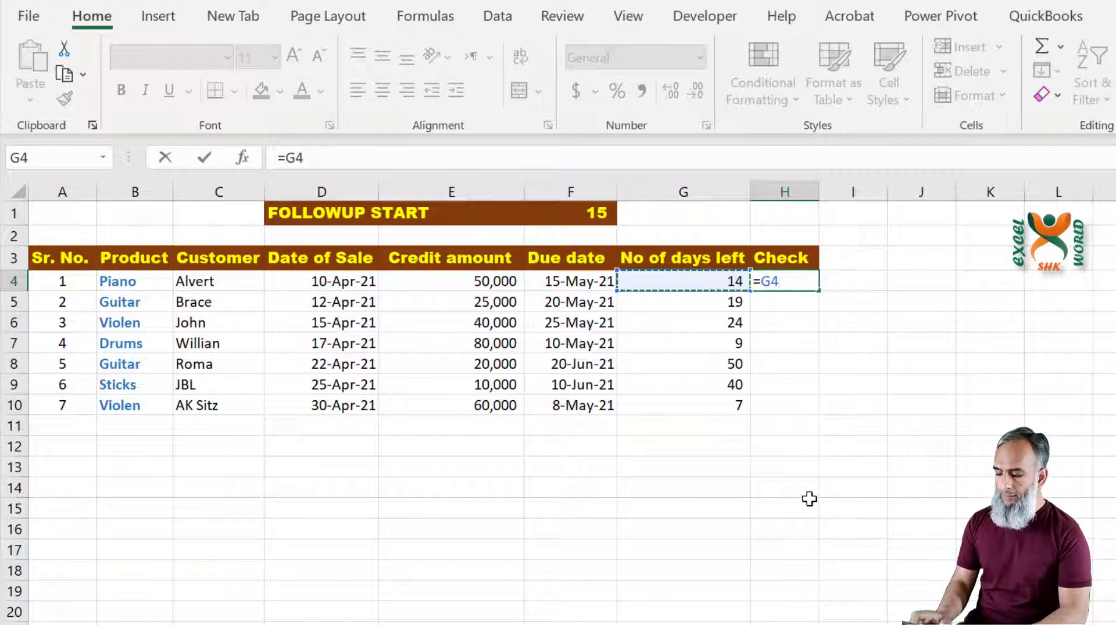
type("<=")
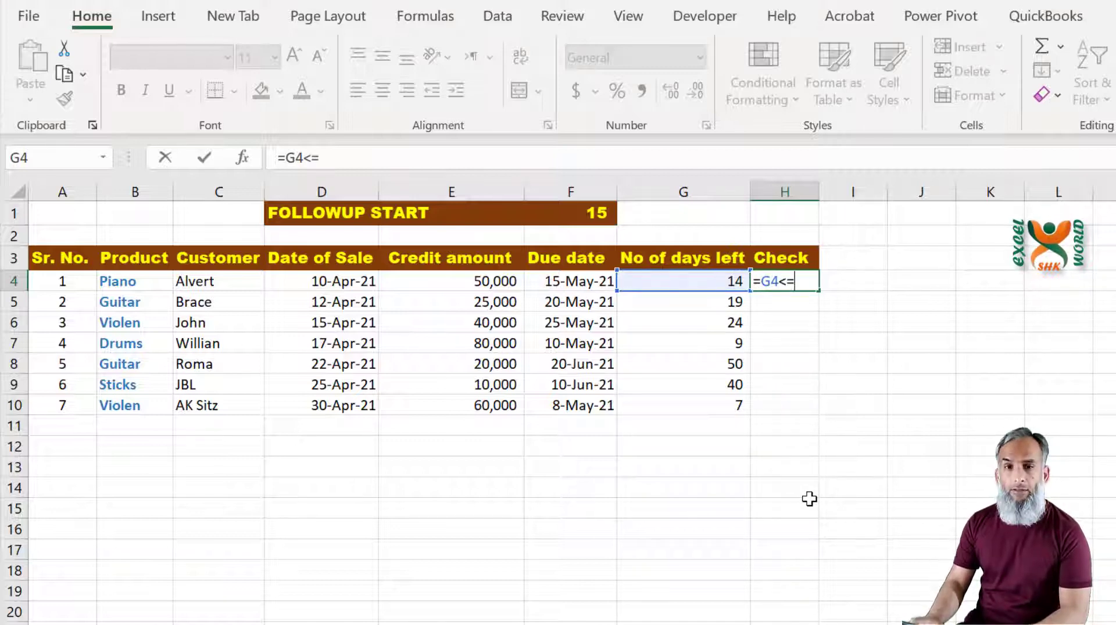
left_click(559, 212)
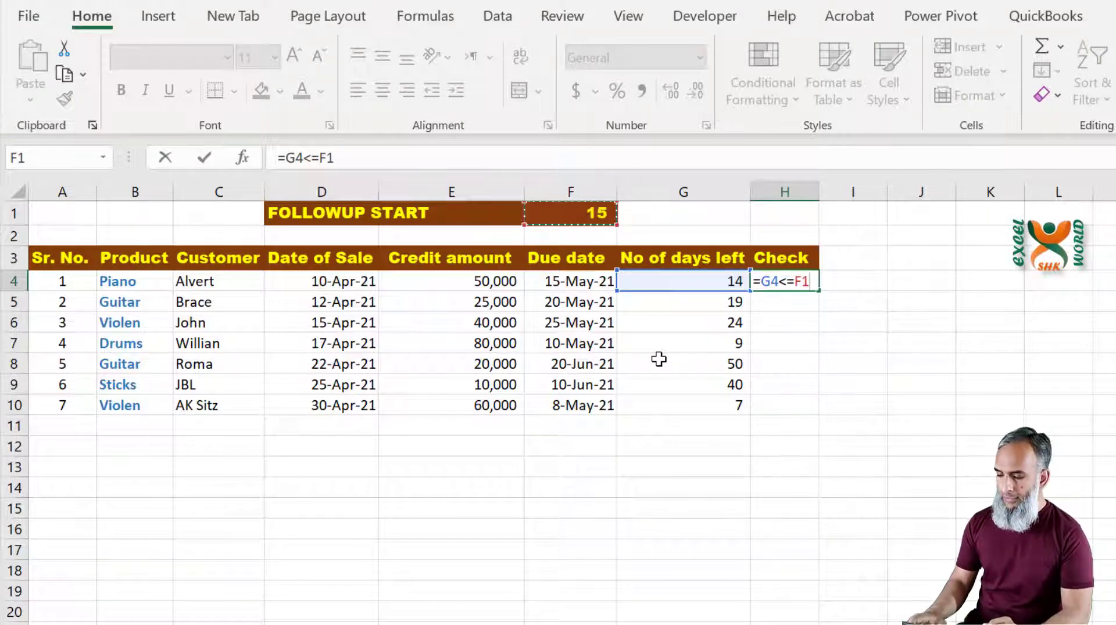
key("Return")
- Make the F1 reference absolute in the H4 formula so it reads =G4<=$F$1
left_click(787, 282)
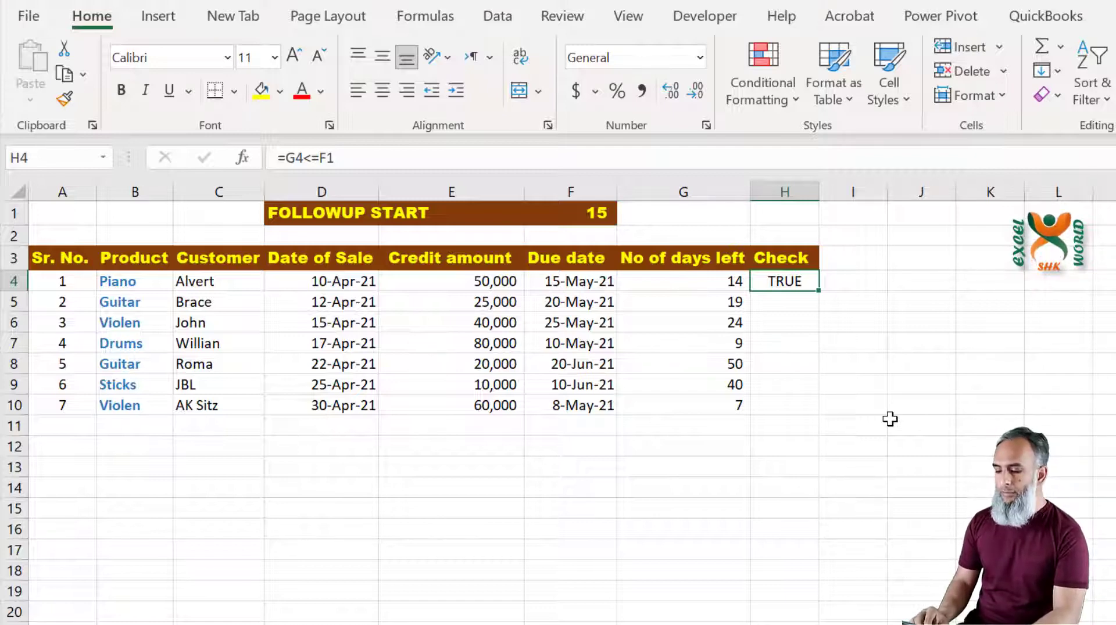
key("F2")
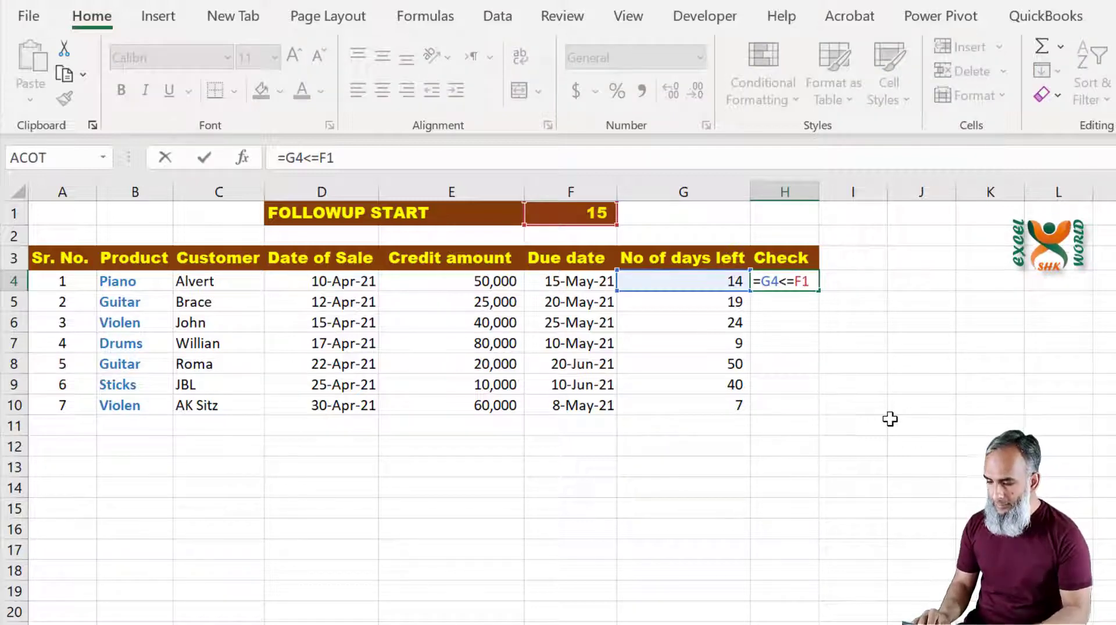
key("Left")
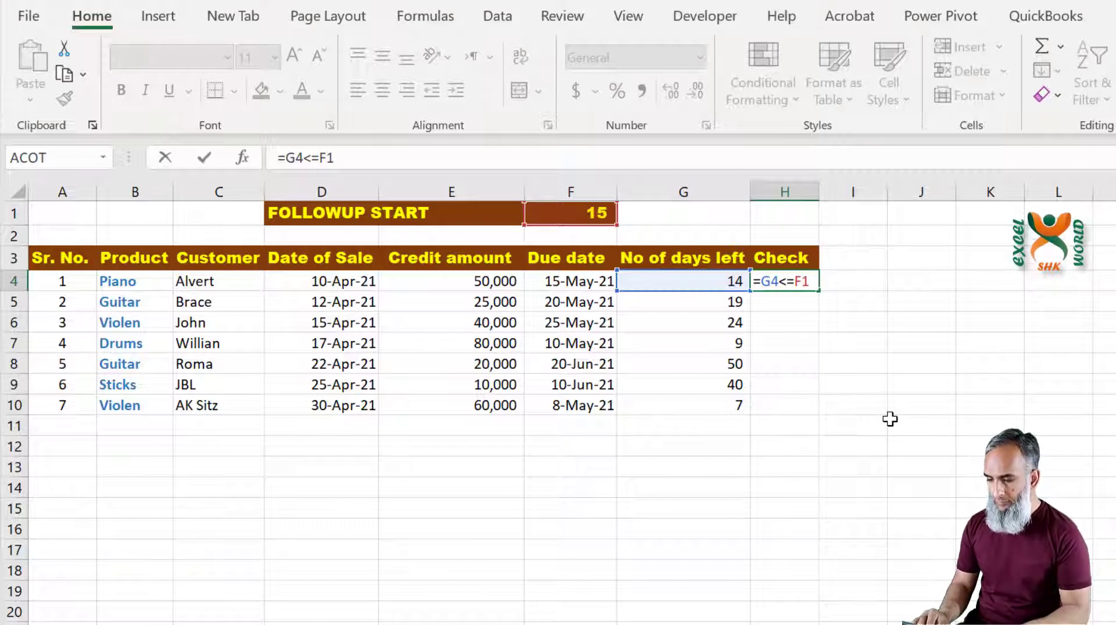
key("F4")
key("Return")
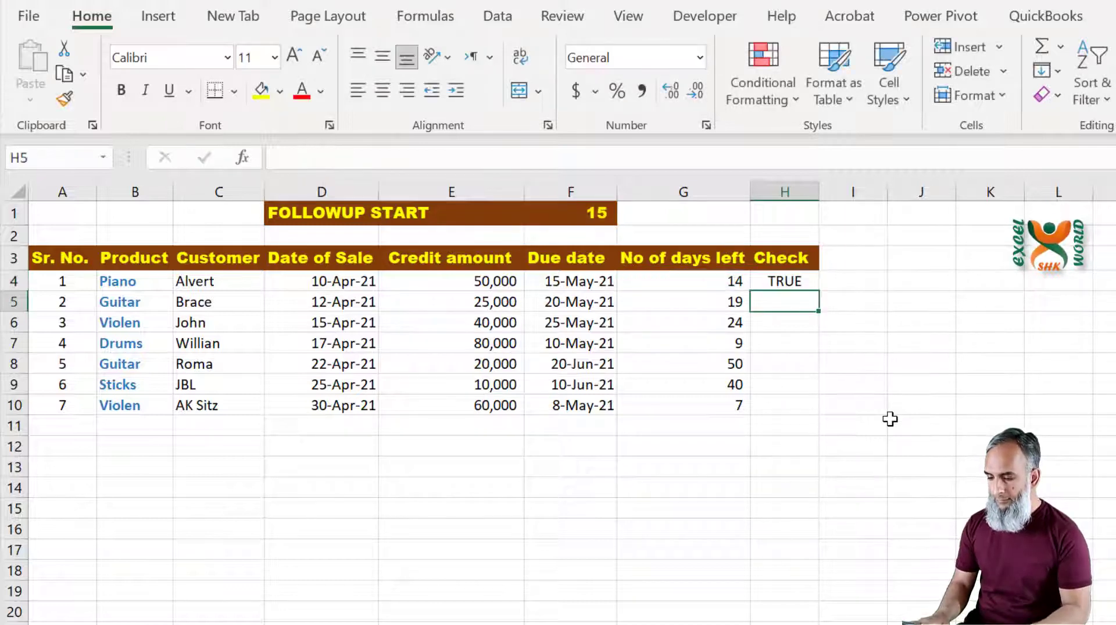
- Fill the H4 check formula down the Check column to H10
key("Up")
double_click(821, 292)
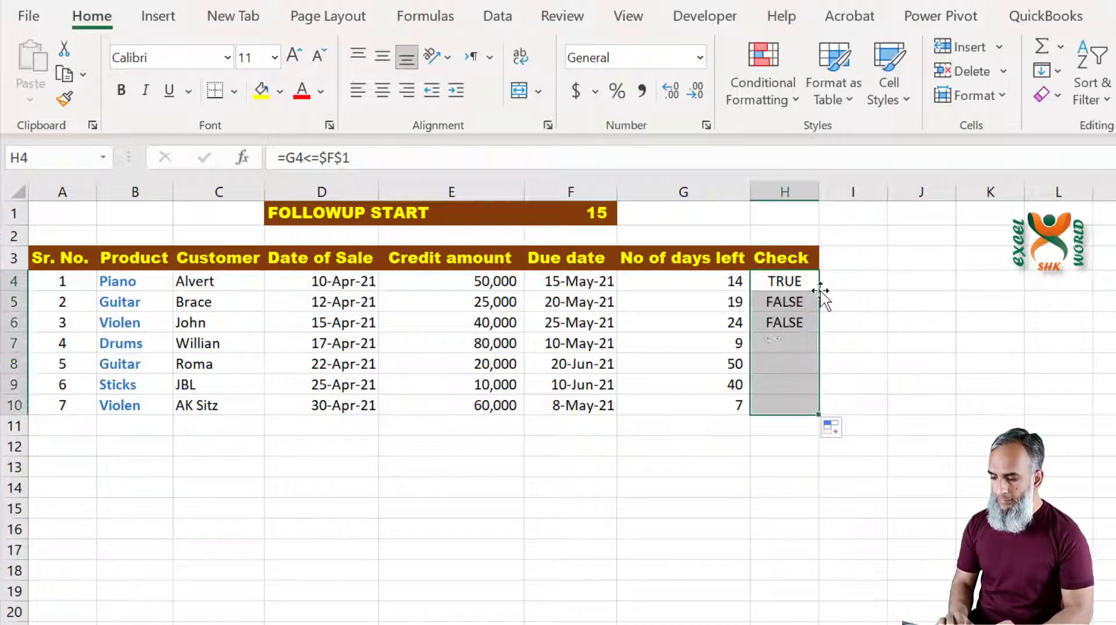
left_click(760, 482)
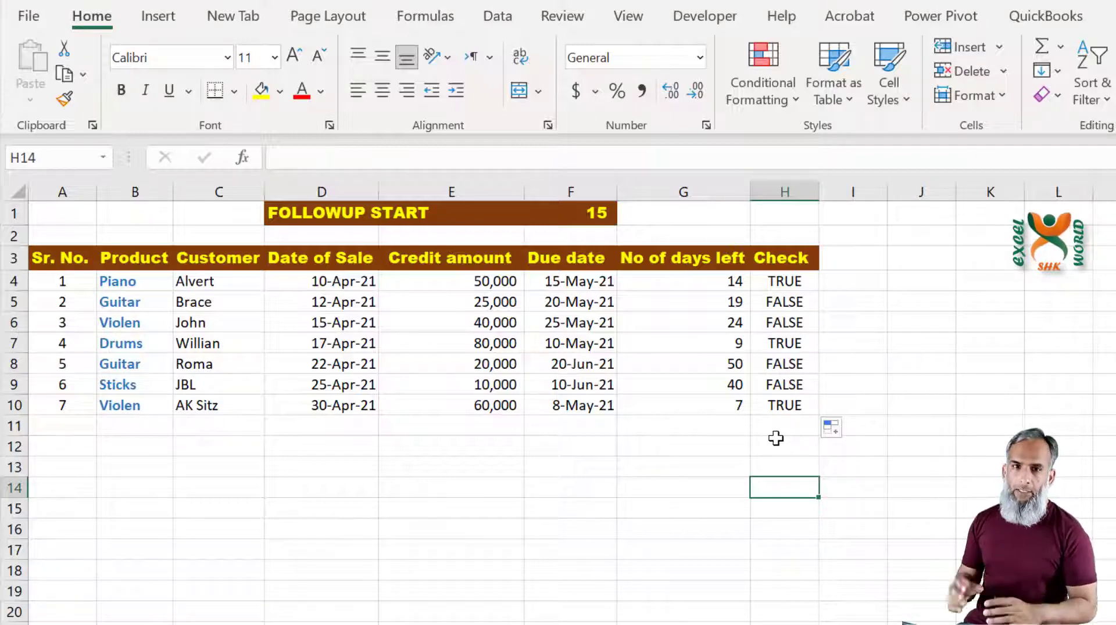
- Start a new formula-based conditional formatting rule for the credit sales data in A4:H10
left_click(44, 280)
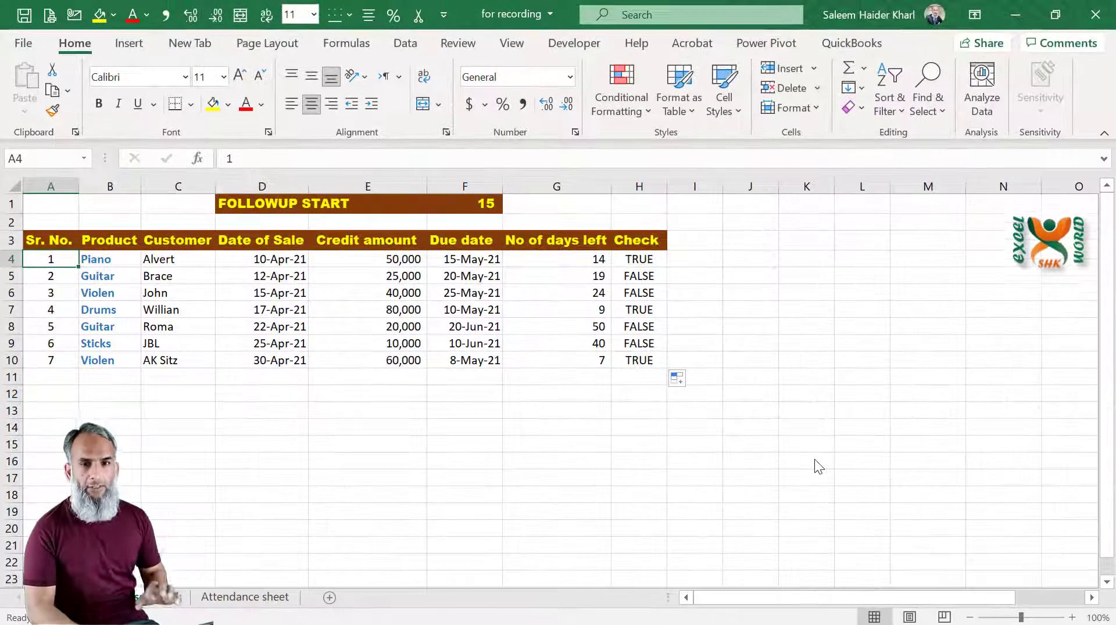
key("ctrl+shift+Right")
key("ctrl+shift+Down")
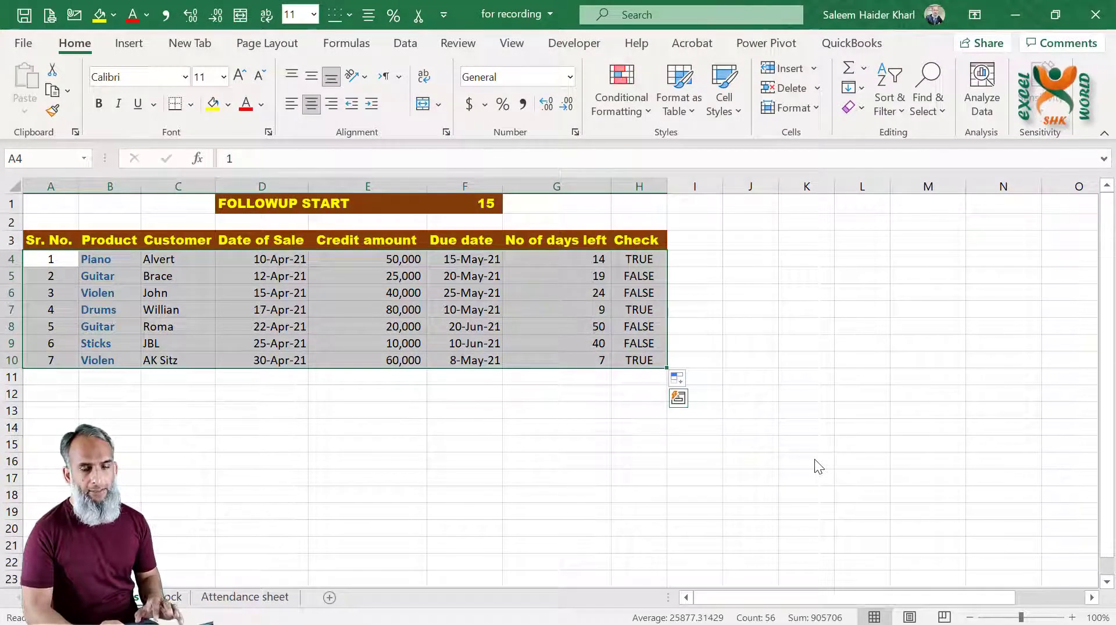
left_click(626, 107)
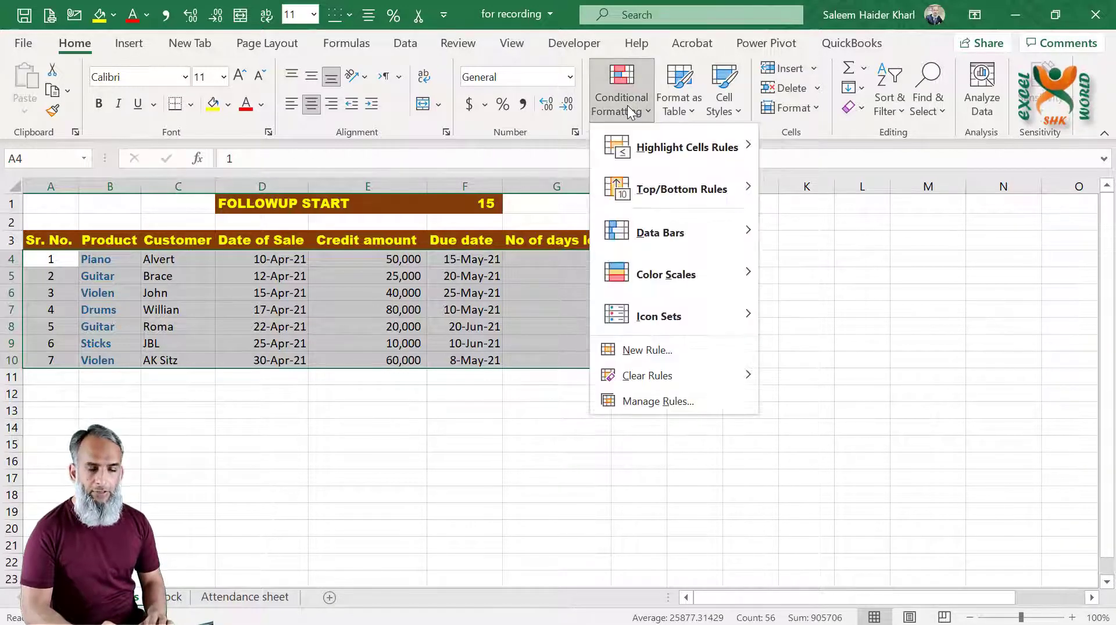
left_click(656, 353)
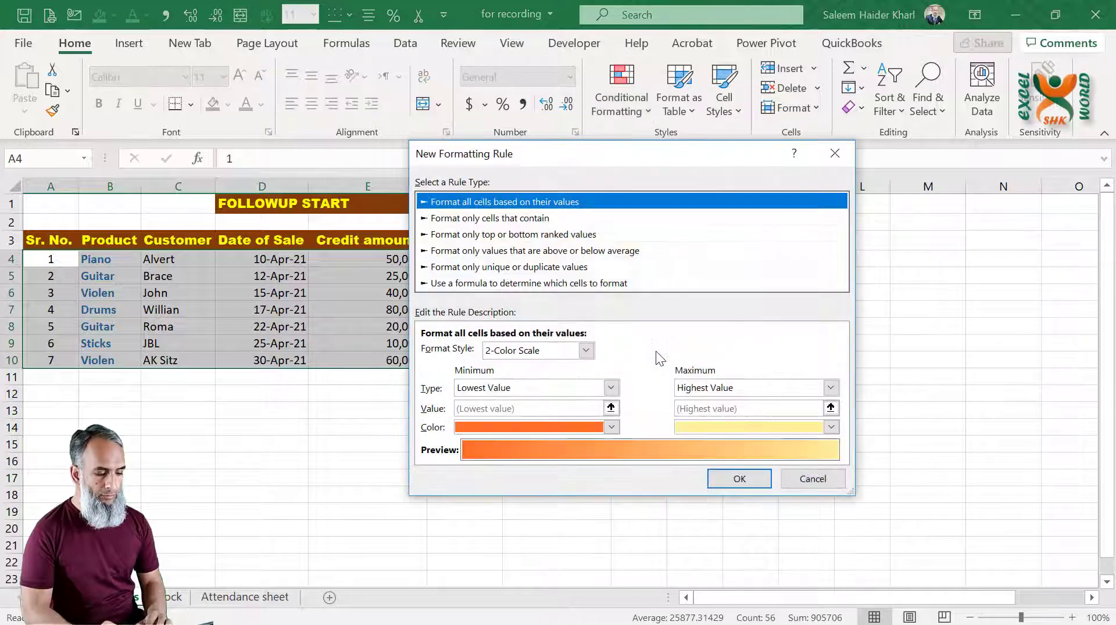
left_click(458, 286)
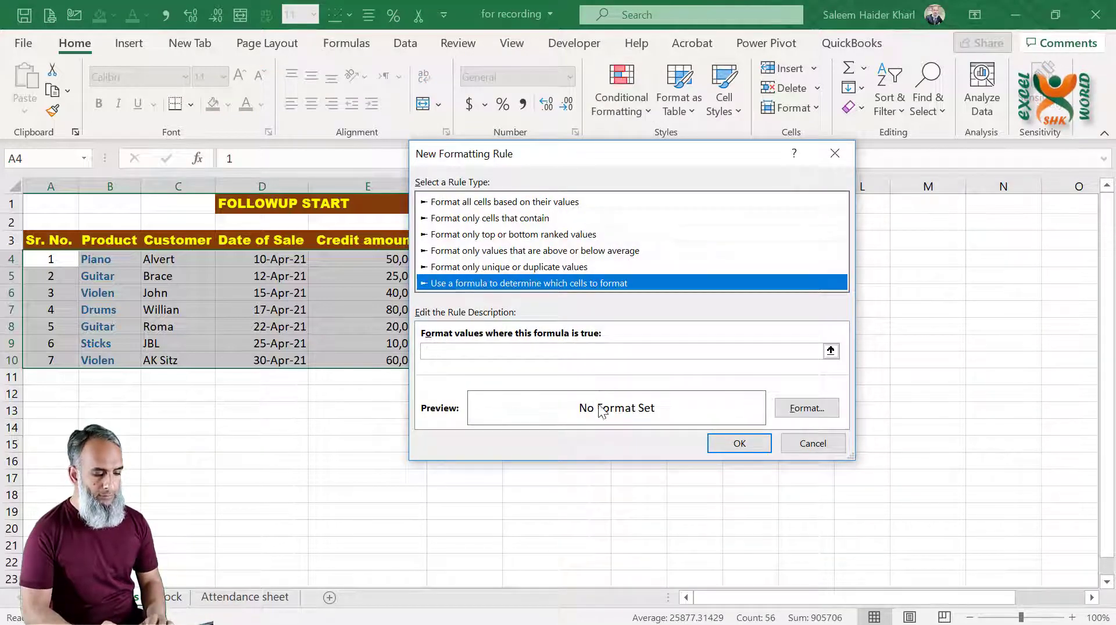
left_click(496, 351)
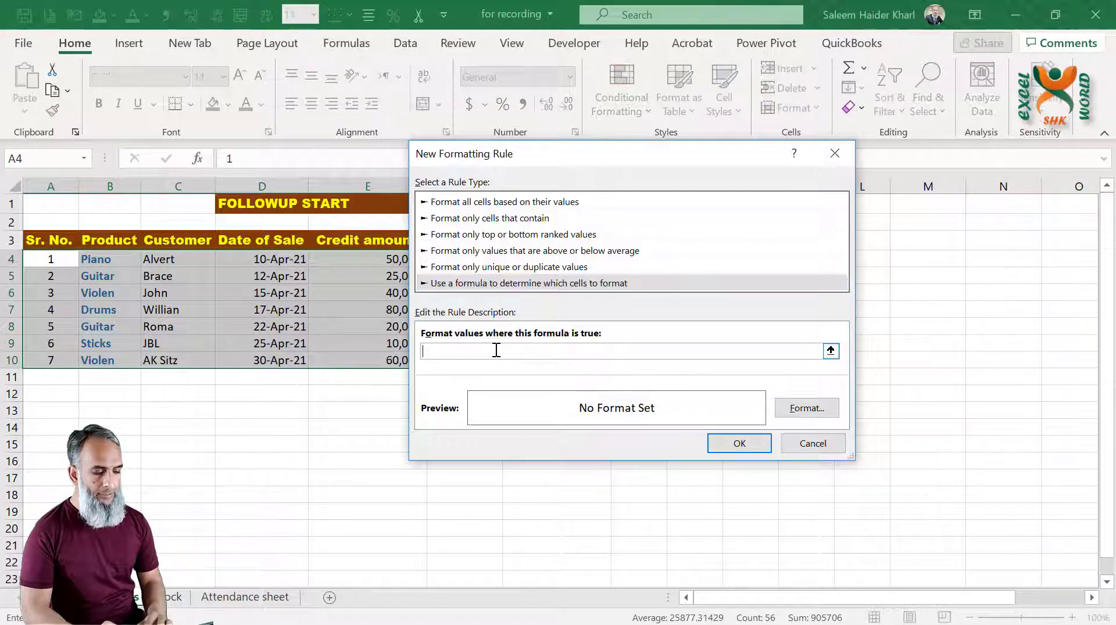
- Enter the rule formula =$G$4<=$F$1 to compare the days left with the FOLLOWUP START value
left_click_drag(581, 157, 843, 175)
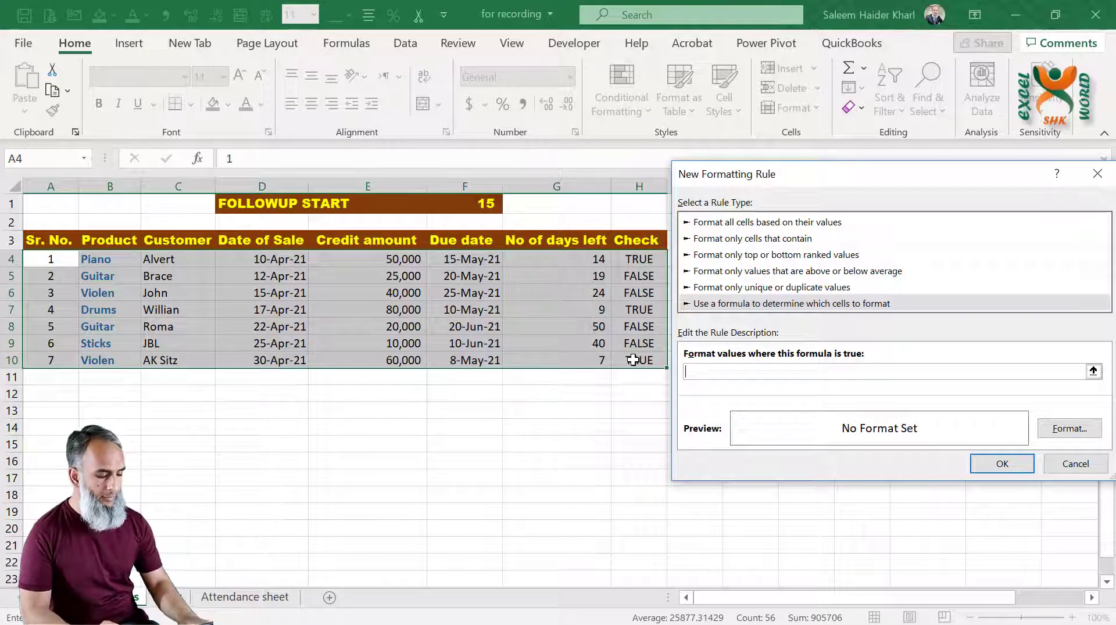
left_click(581, 260)
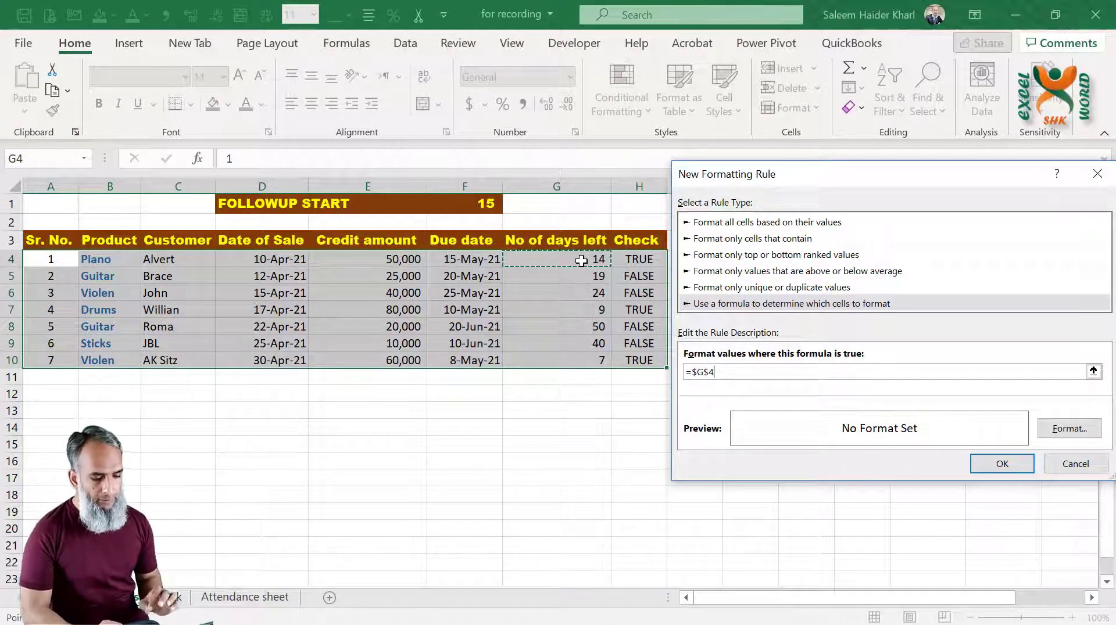
type("<")
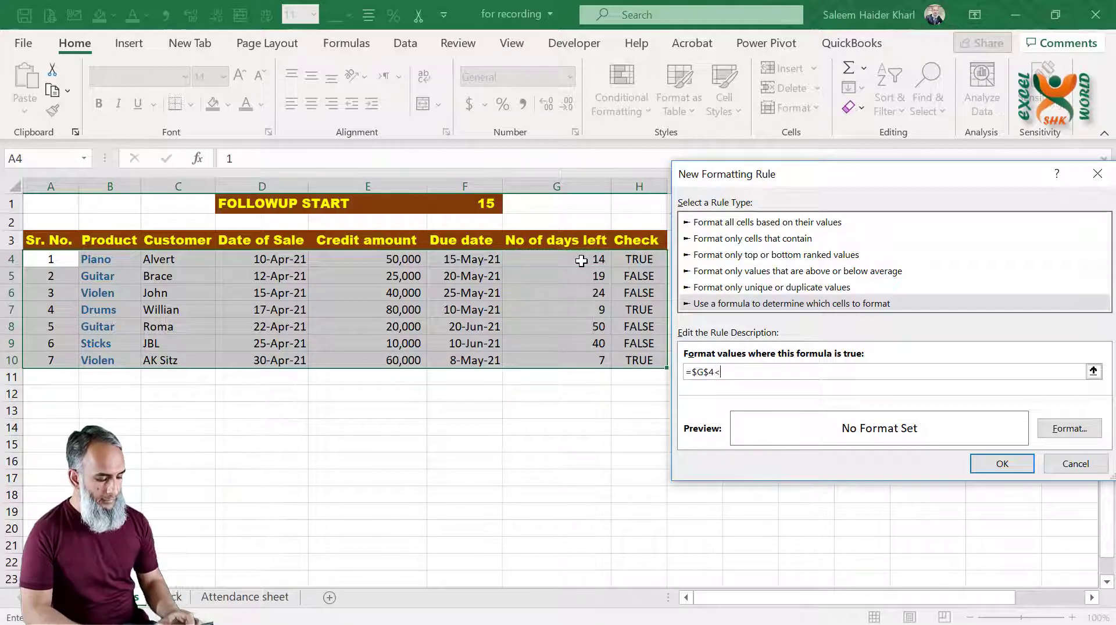
type("=")
left_click(462, 206)
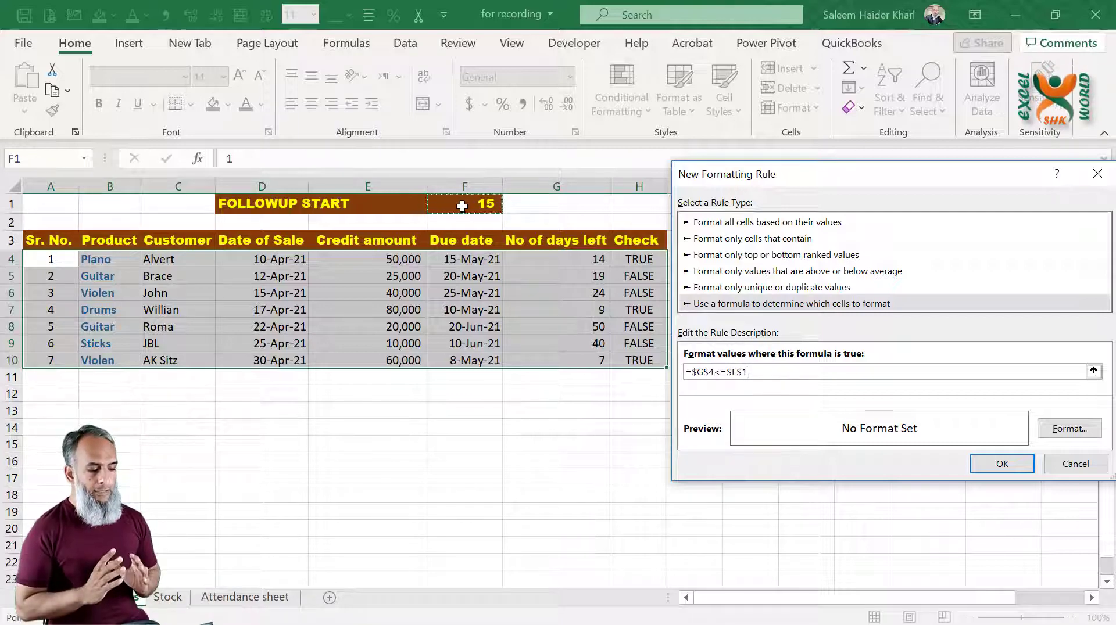
- Give the rule a blue fill with bold white text and apply it to the selected data
left_click(1070, 429)
left_click(595, 93)
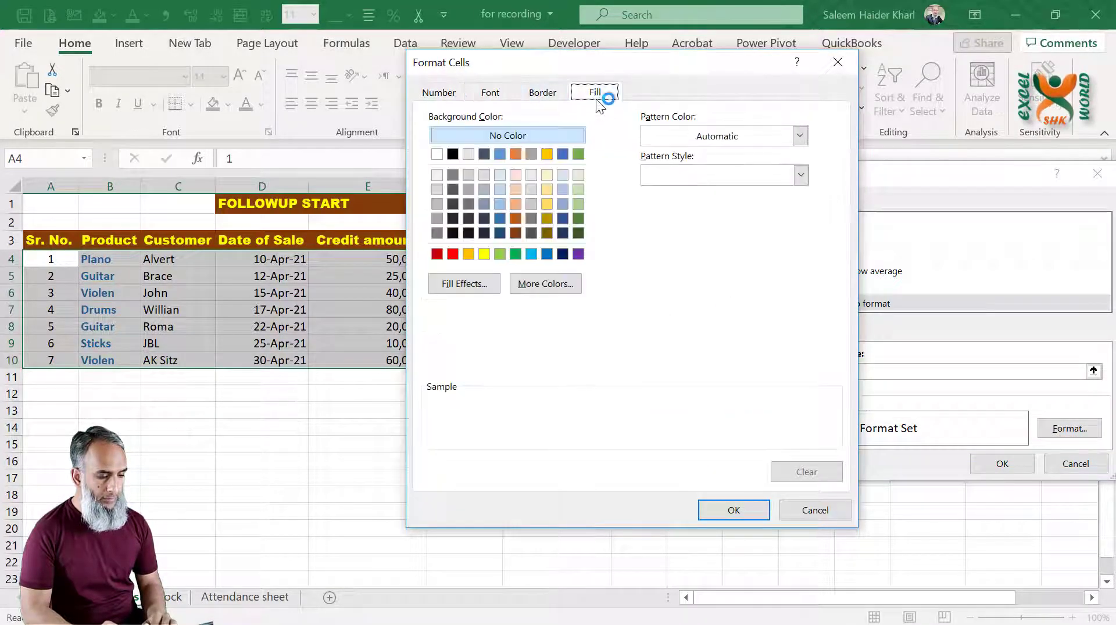
left_click(545, 254)
left_click(506, 91)
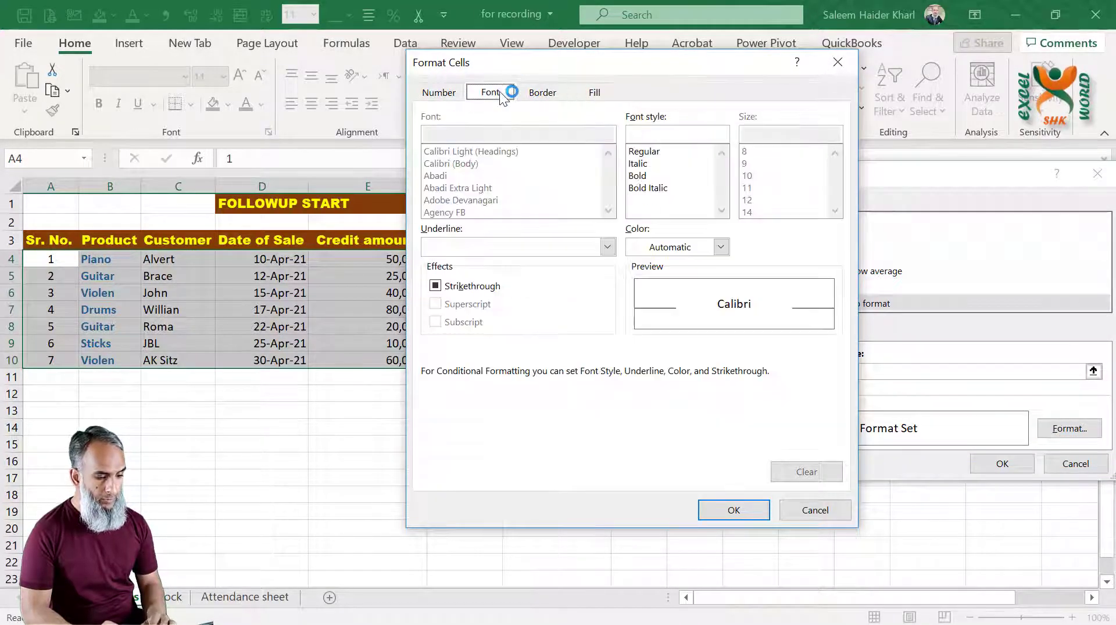
left_click(671, 247)
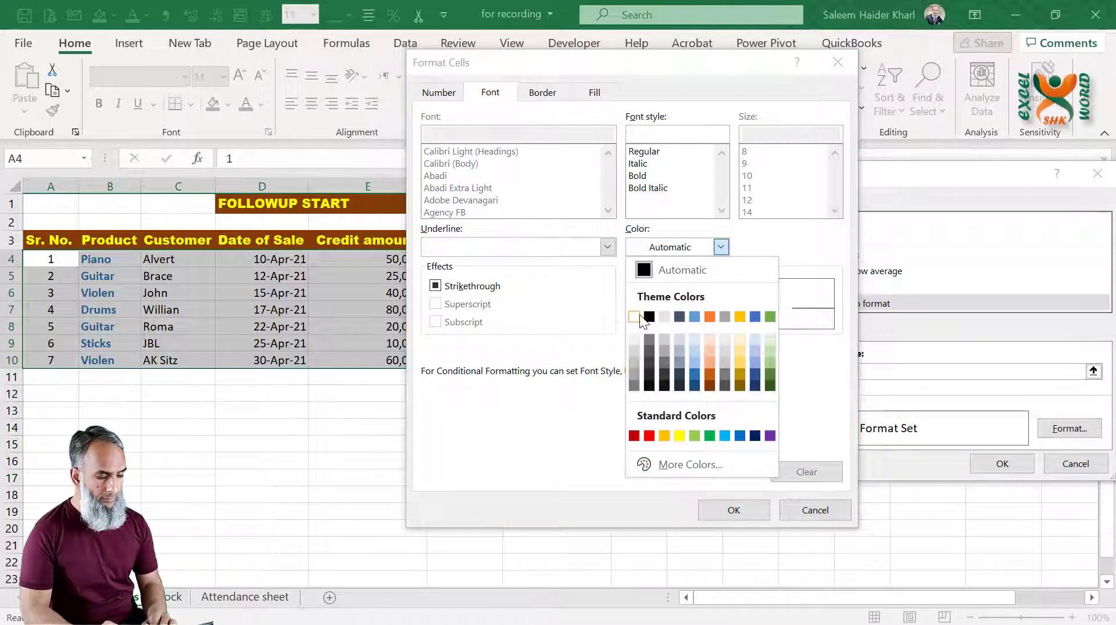
left_click(643, 317)
left_click(639, 176)
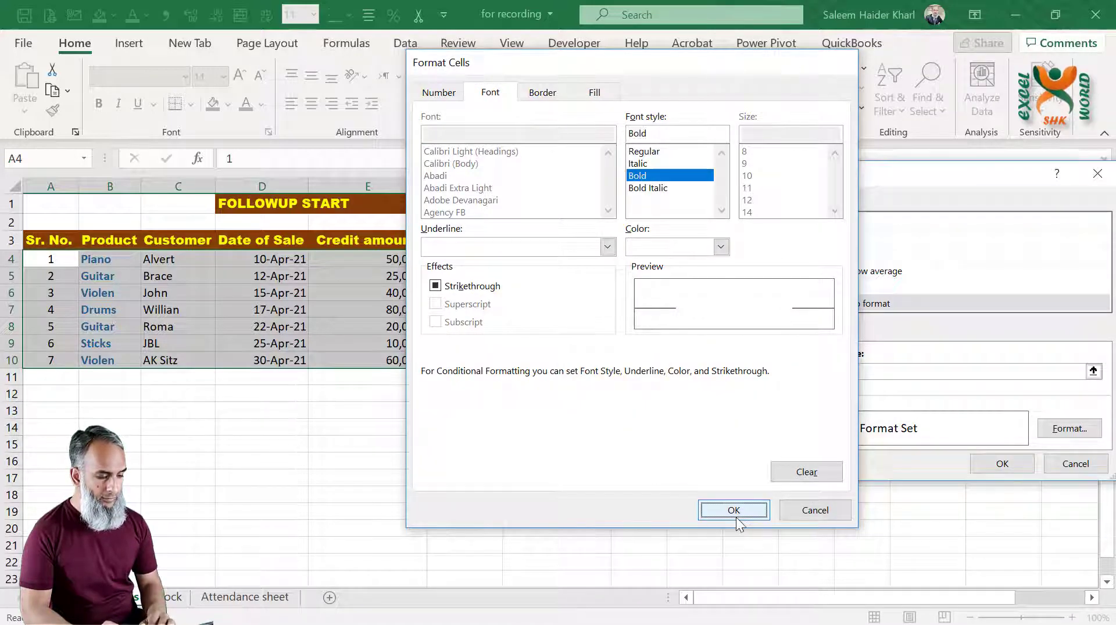
left_click(736, 516)
left_click(1032, 464)
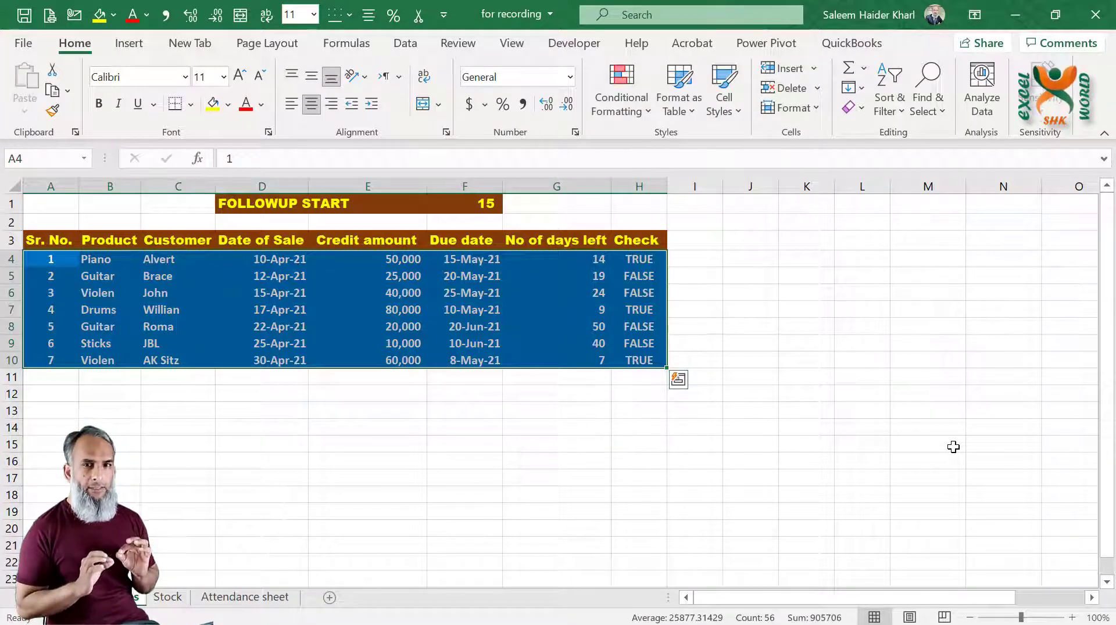
- Edit the conditional formatting rule so its formula has a relative row reference, =$G4<=$F$1, and apply it
left_click(633, 113)
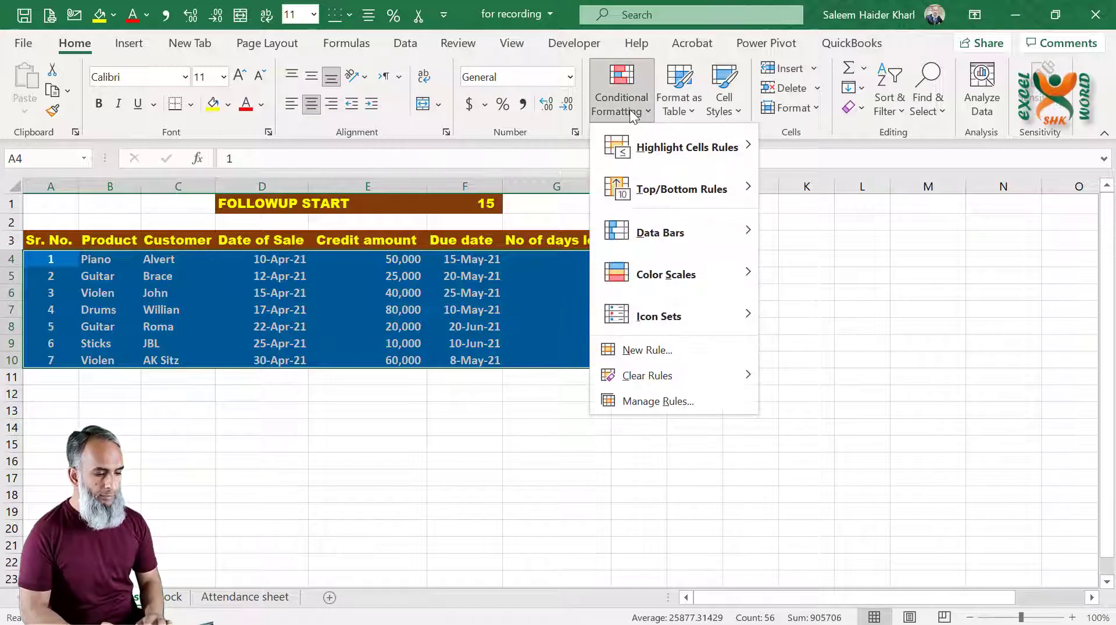
left_click(653, 407)
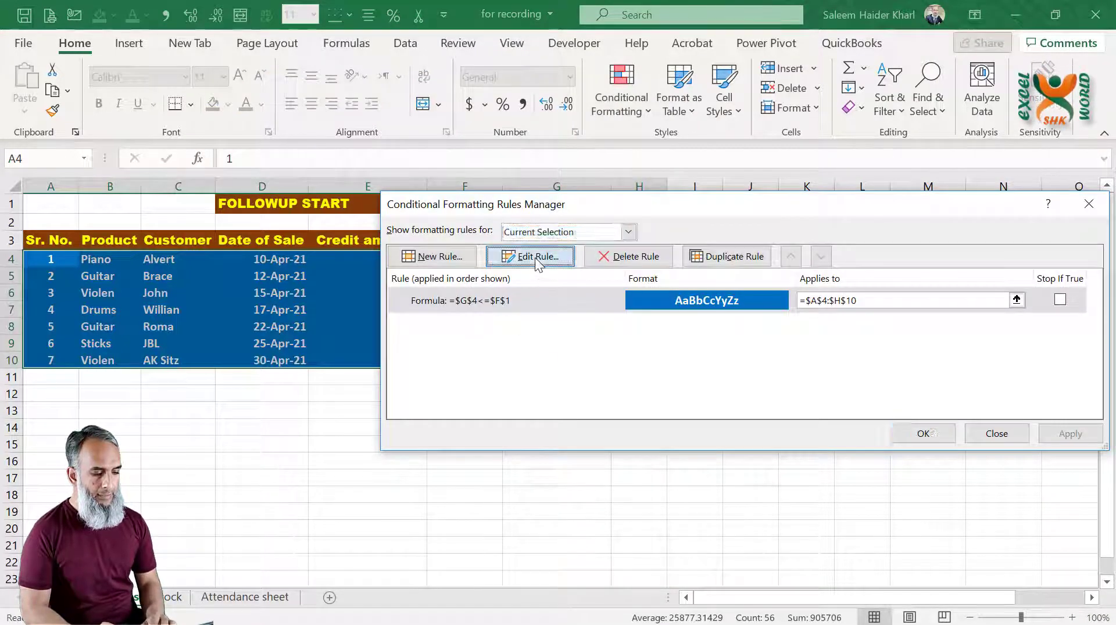
left_click(531, 256)
left_click(552, 372)
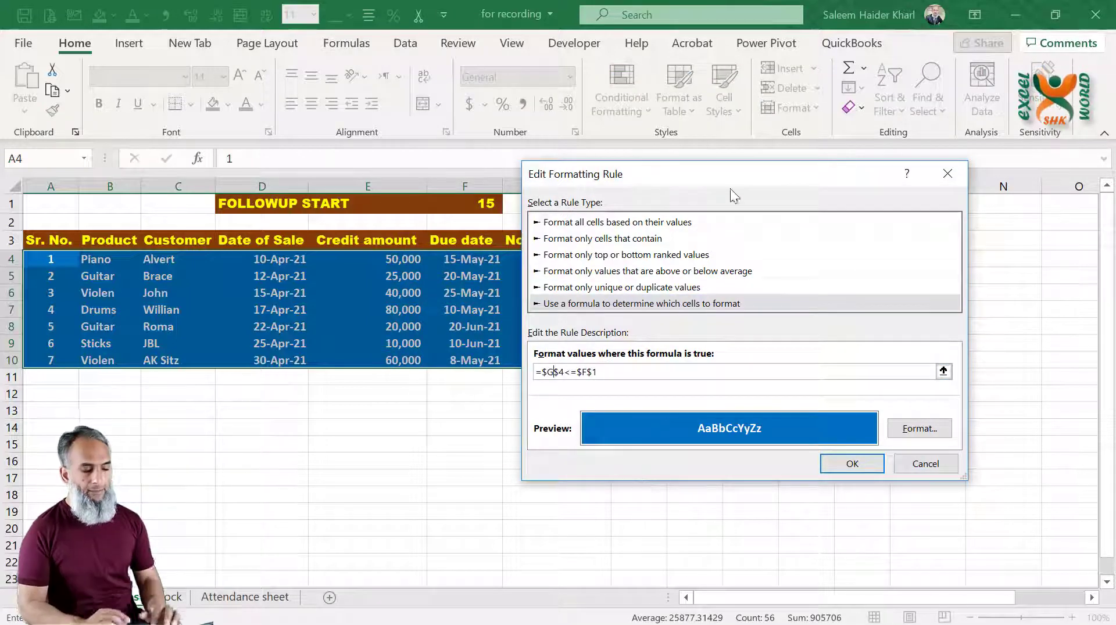
left_click_drag(657, 172, 807, 164)
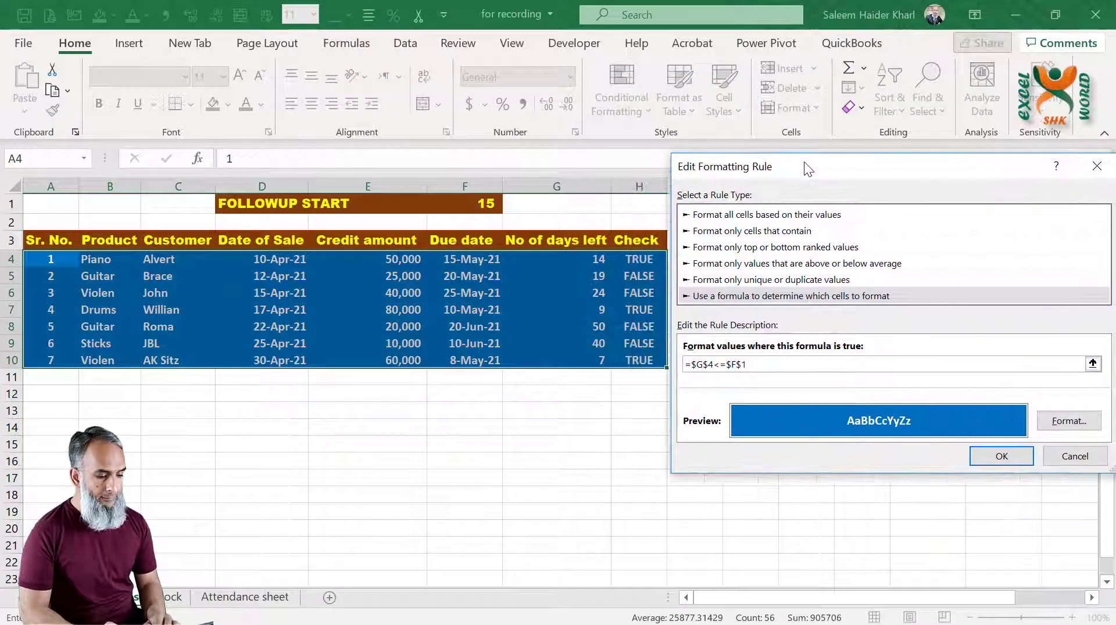
left_click(708, 364)
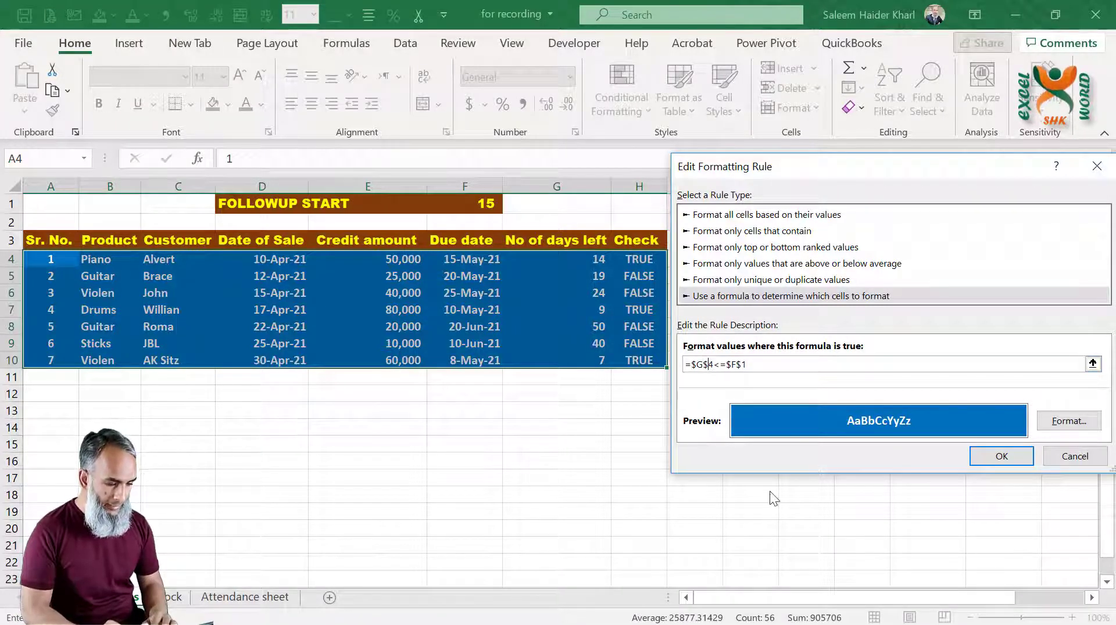
key("BackSpace")
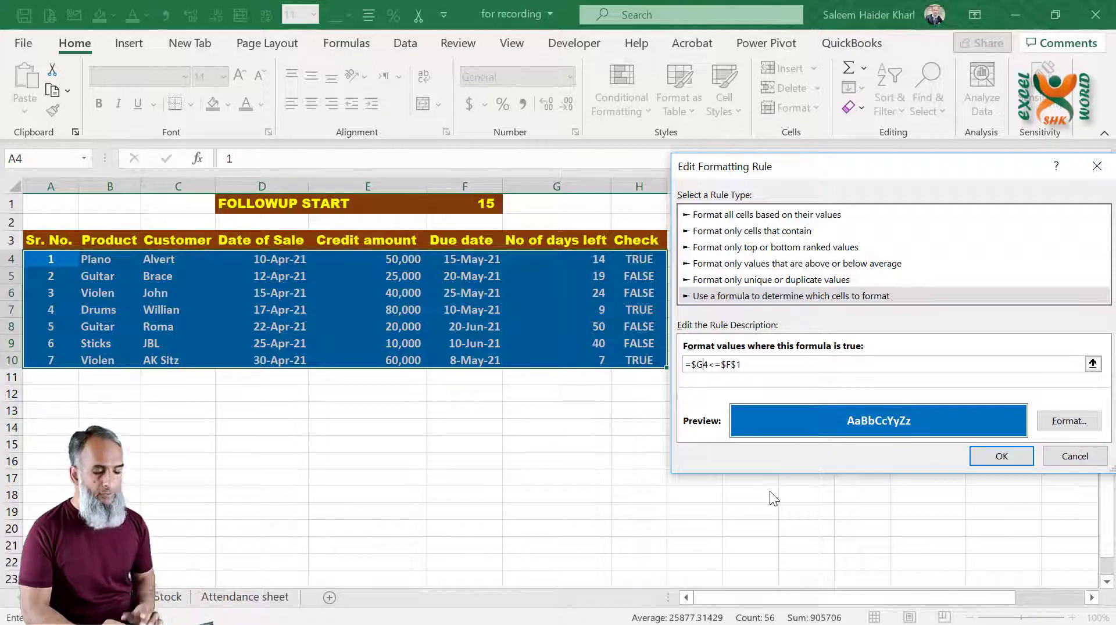
left_click(1000, 457)
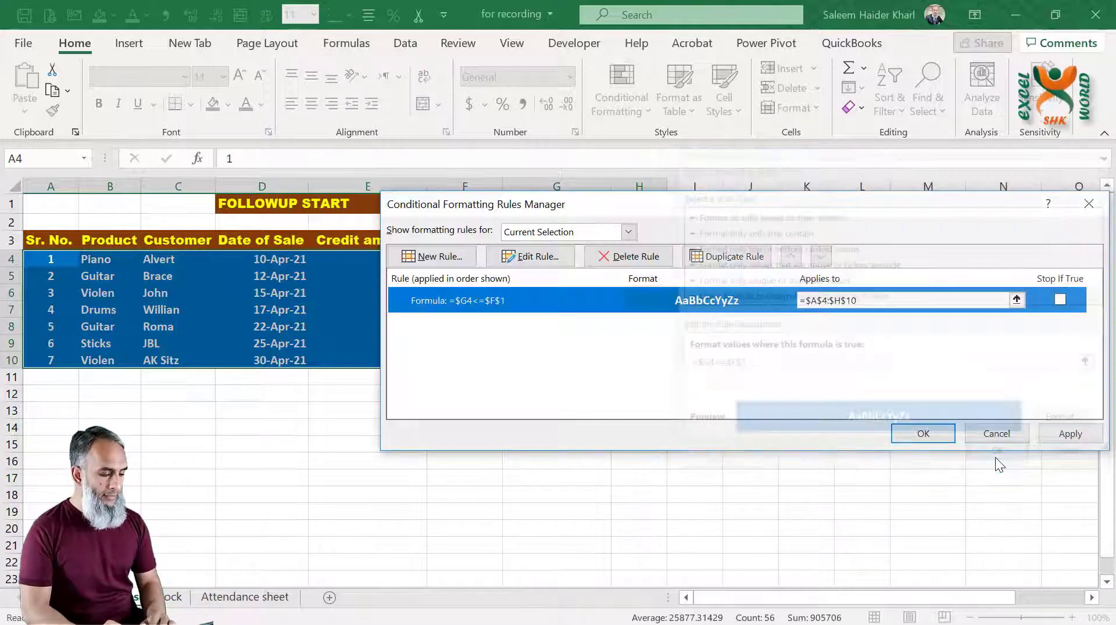
left_click(1068, 435)
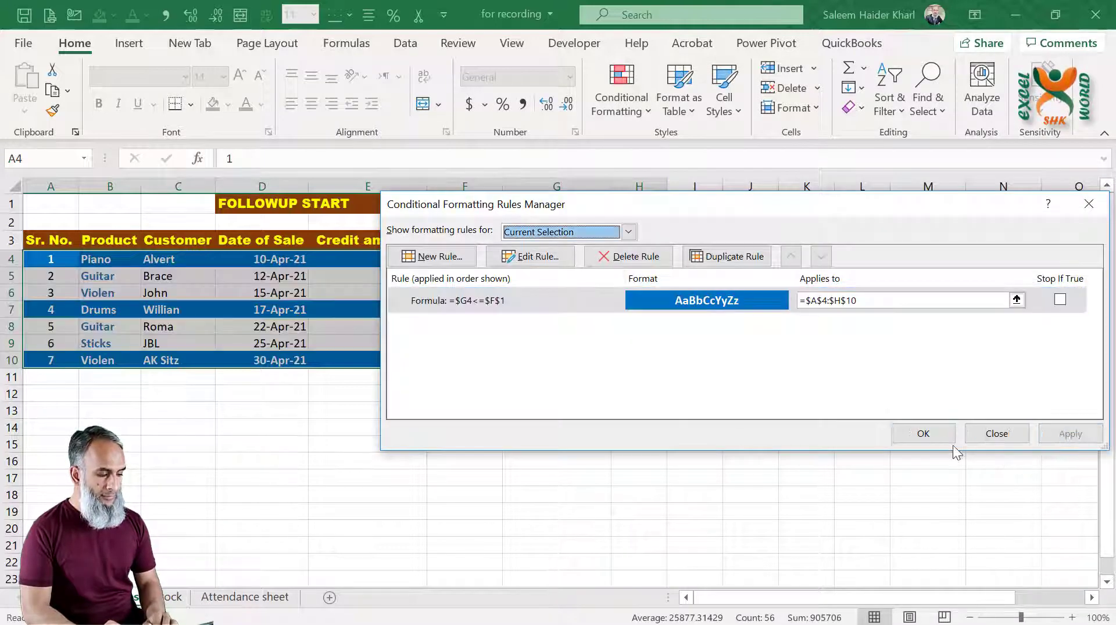
left_click(921, 433)
left_click(529, 447)
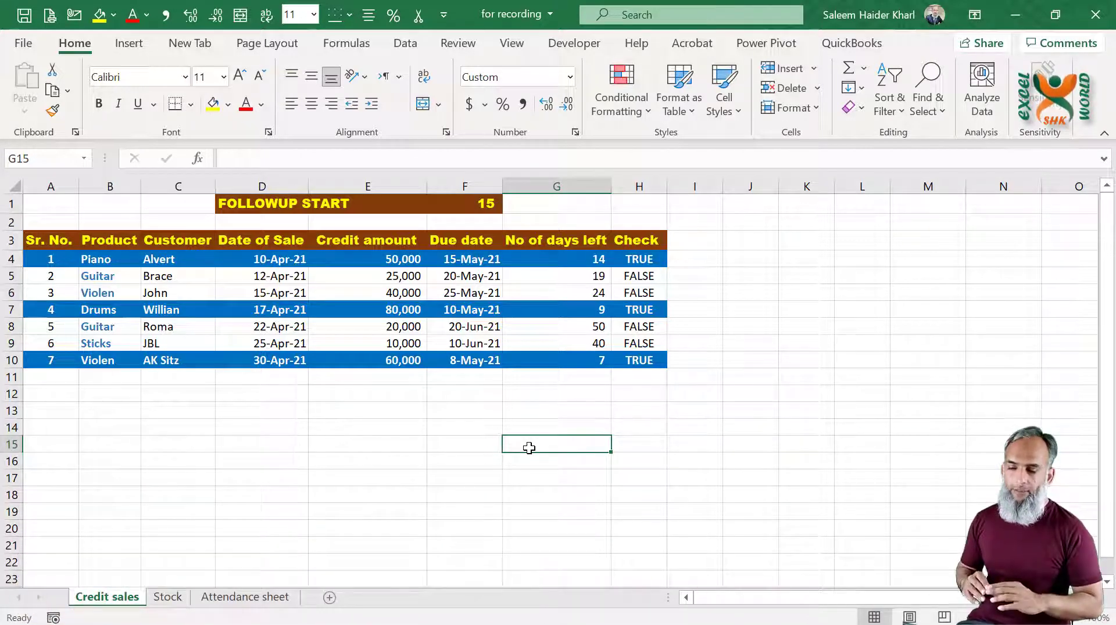
- Set the FOLLOWUP START value in F1 to 30 to test the row highlighting
left_click(484, 205)
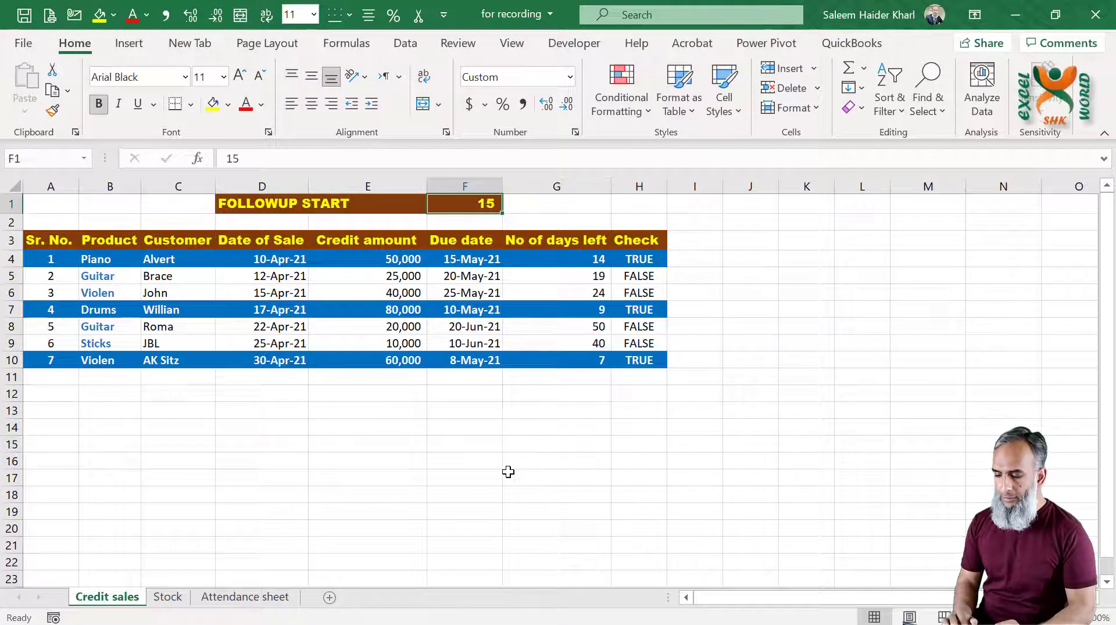
type("30")
key("Return")
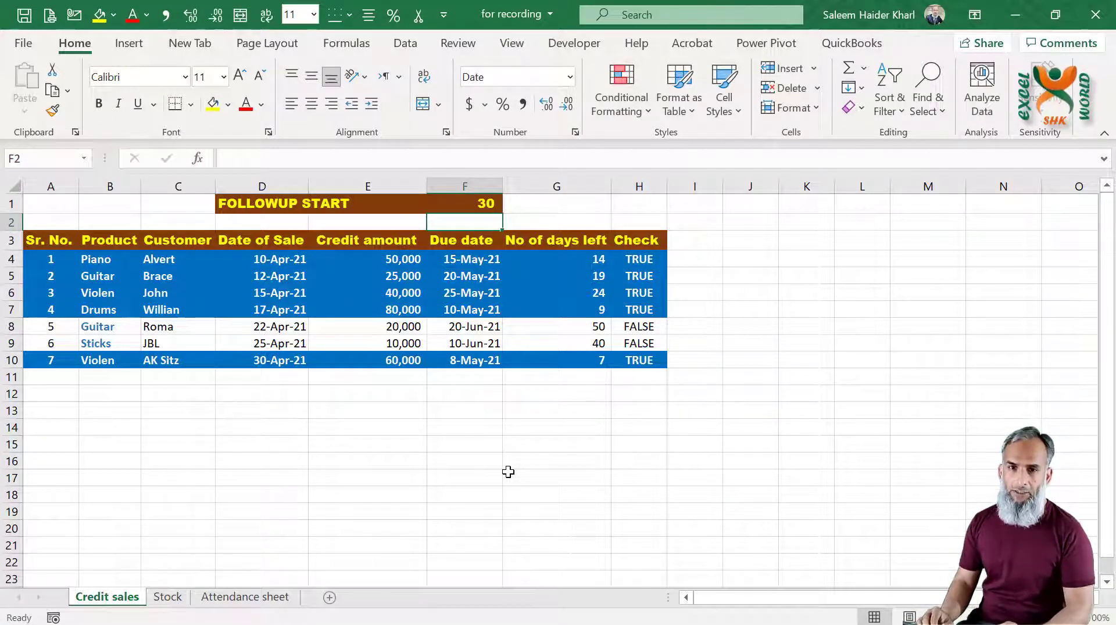
key("Down")
key("Down")
key("Down")
key("Down")
key("Down")
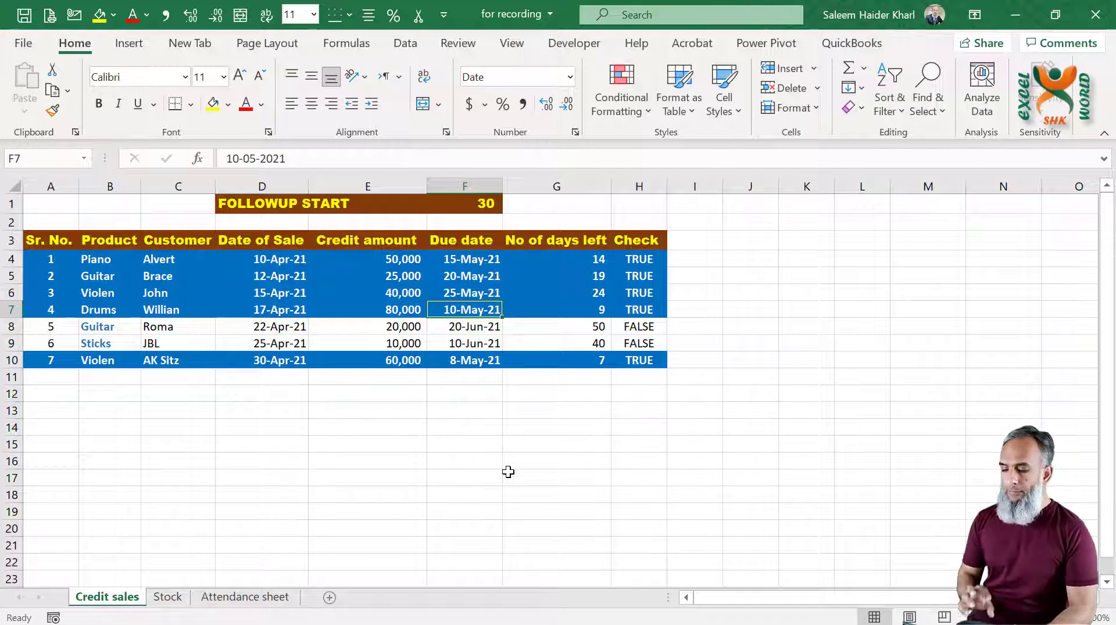
- Switch to the Stock sheet and examine the closing stock and percentage formulas, the THRESHOLD cell and the product data
key("ctrl+Page_Down")
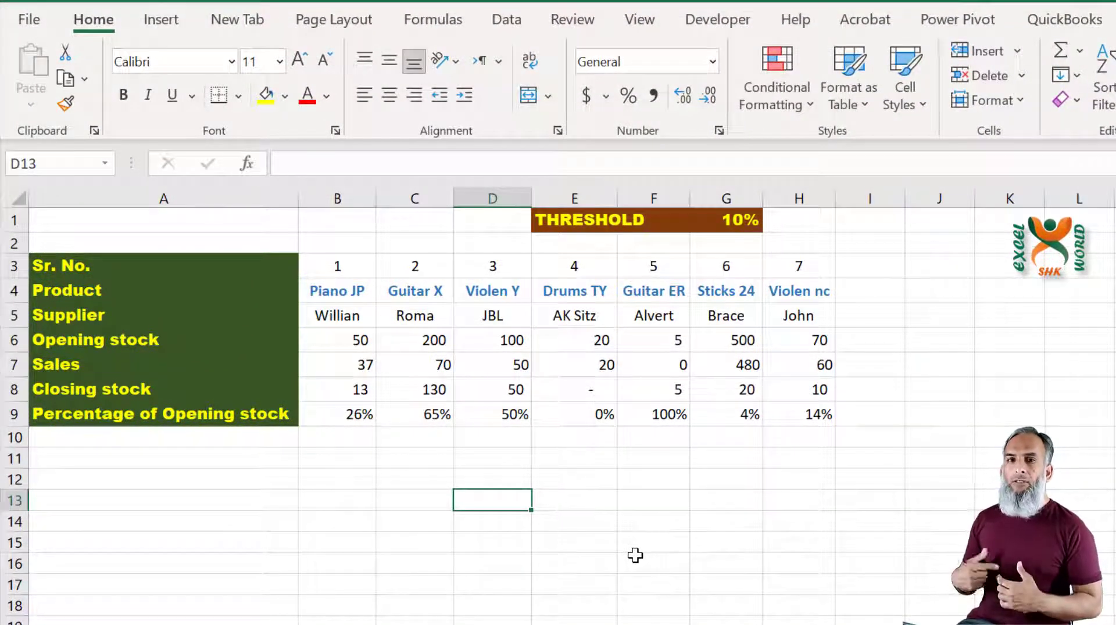
left_click(273, 418)
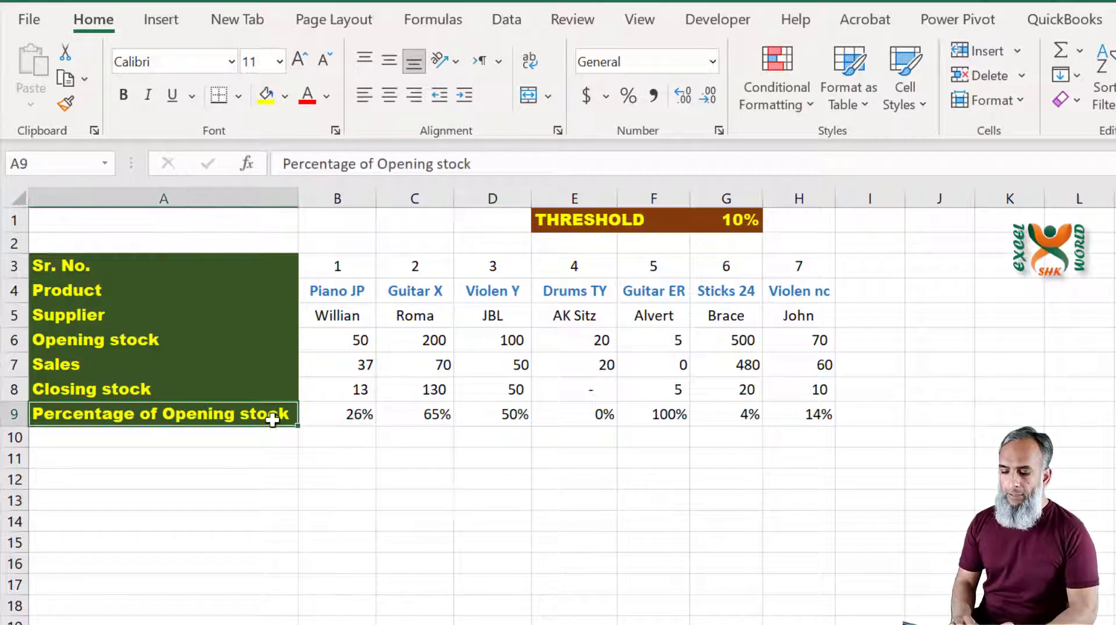
left_click(359, 553)
left_click(322, 437)
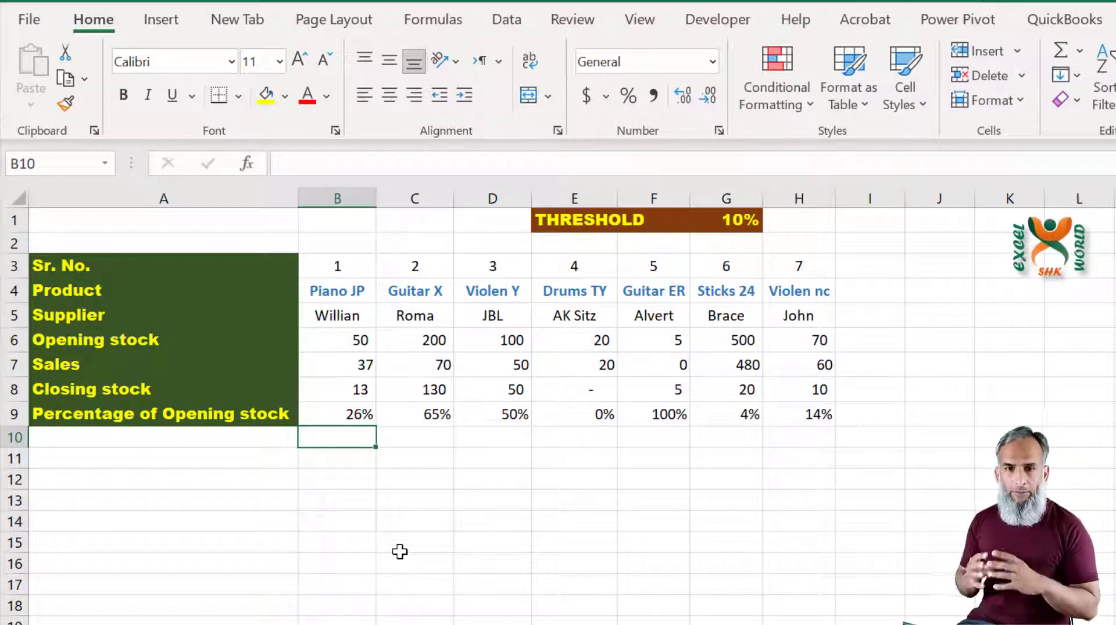
left_click(369, 390)
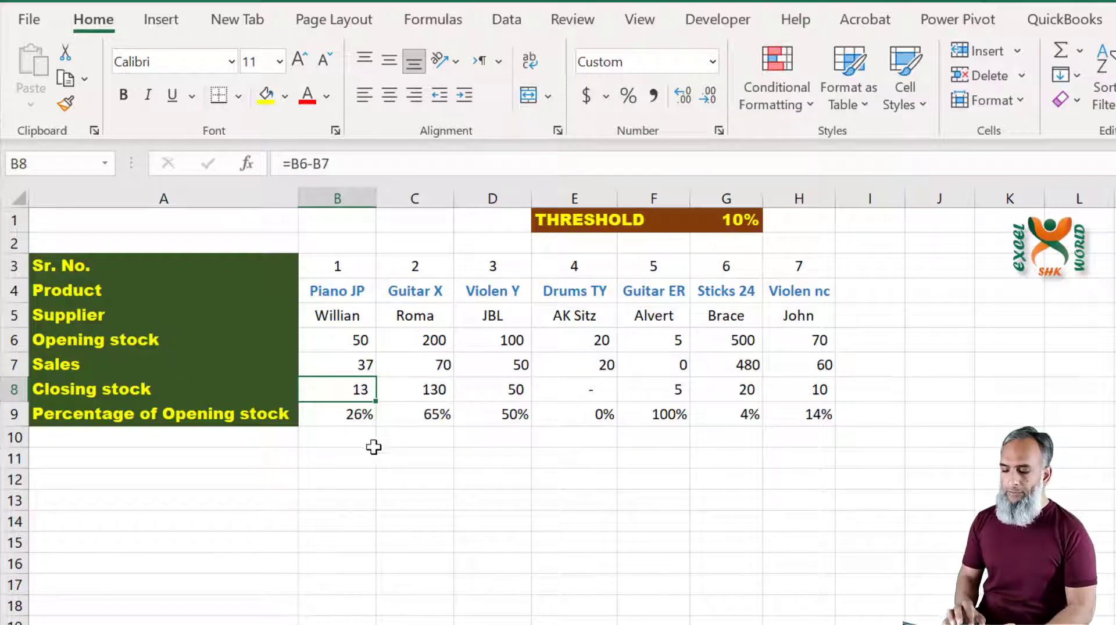
left_click(362, 415)
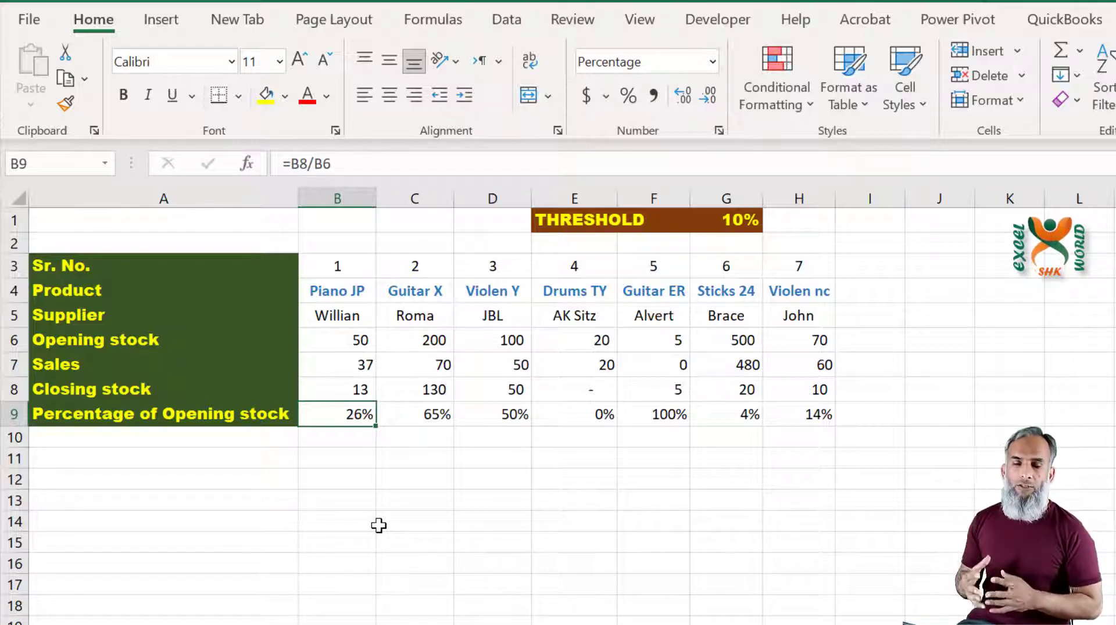
left_click(733, 220)
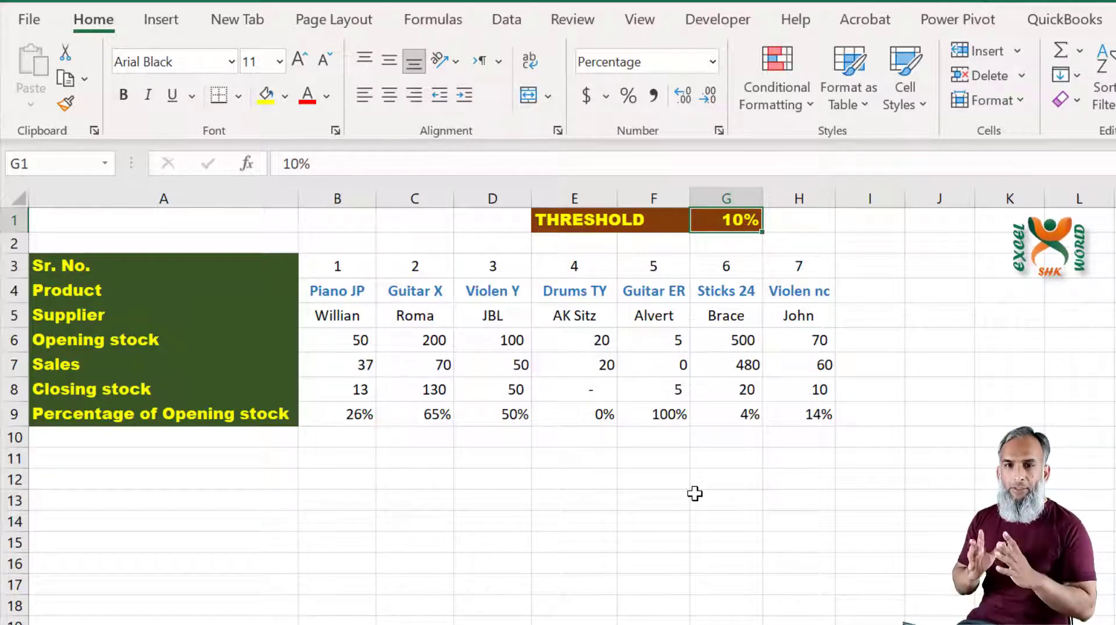
left_click(434, 364)
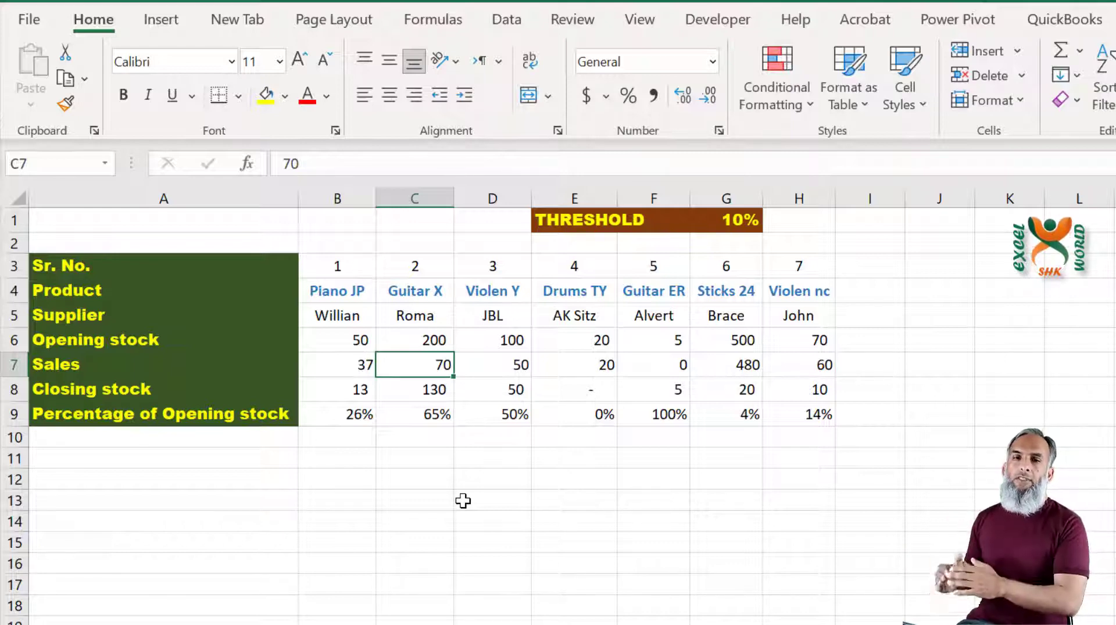
left_click(337, 266)
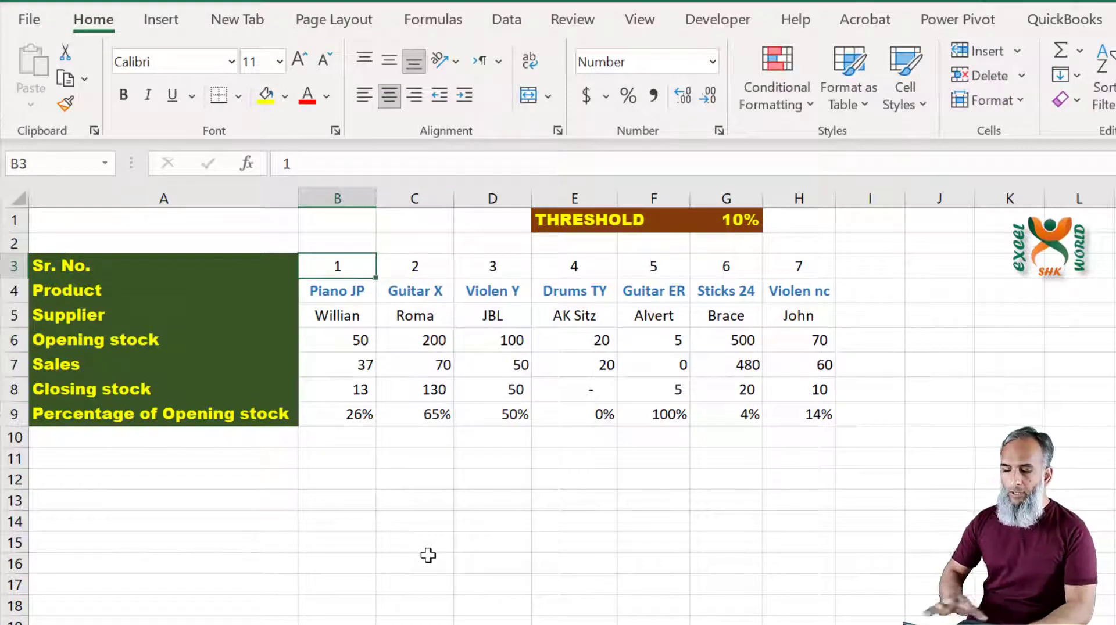
- Select the product data in B3:H9 and start a new conditional formatting rule that uses a formula
key("ctrl+shift+Right")
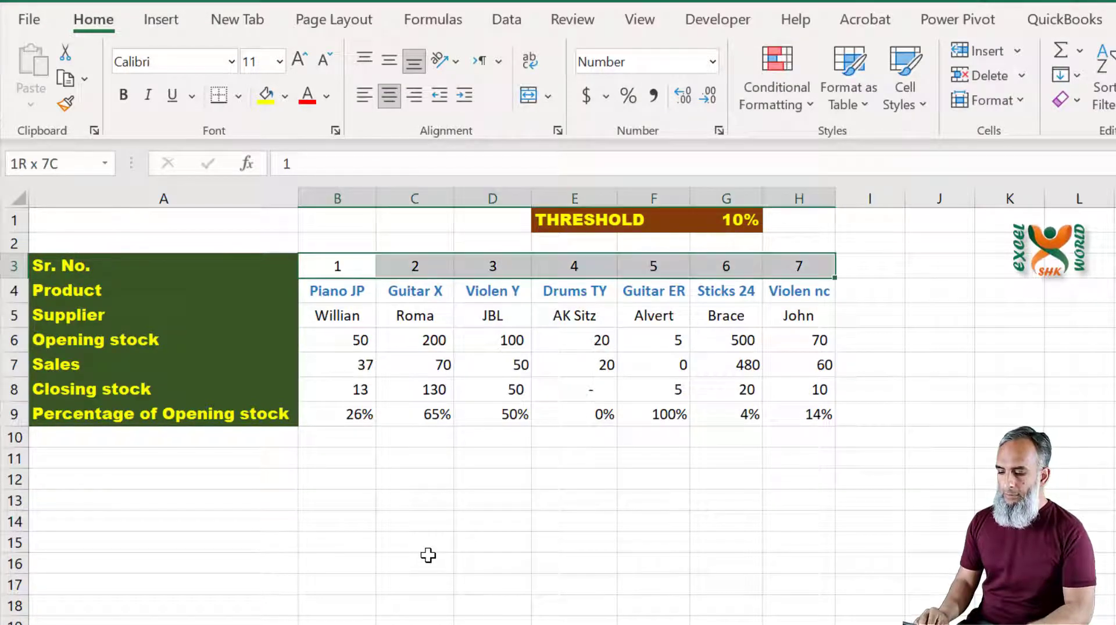
key("ctrl+shift+Down")
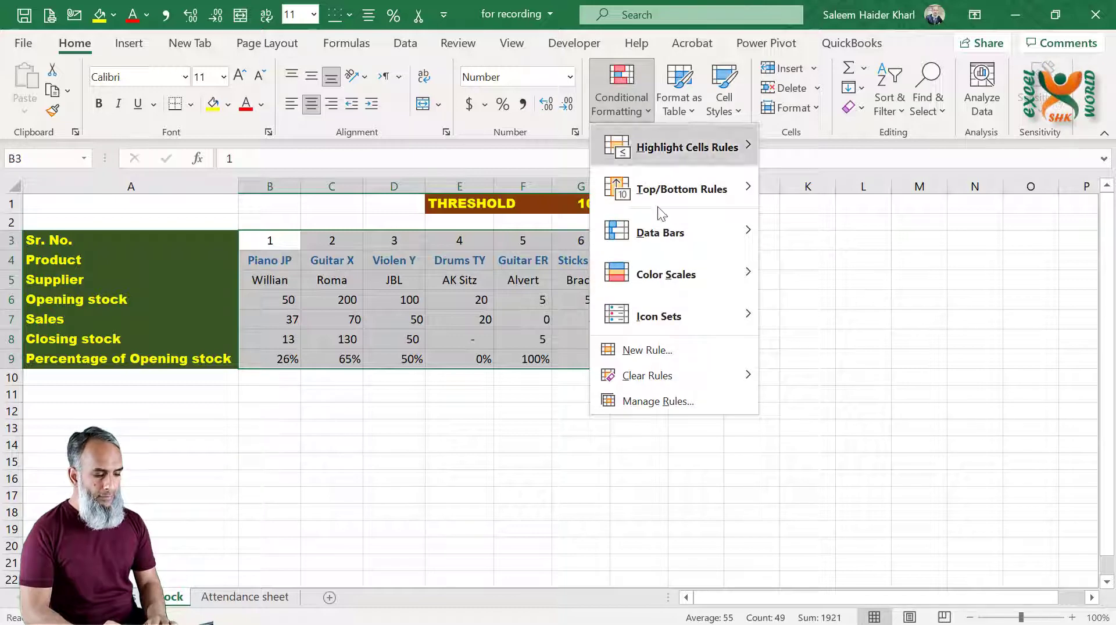
left_click(643, 345)
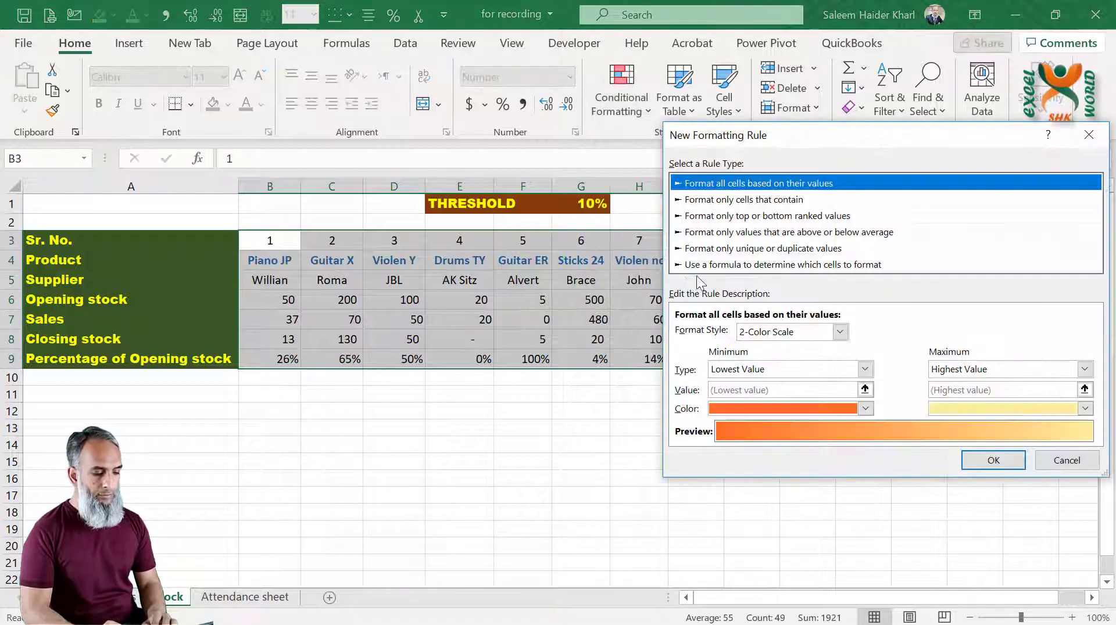
left_click(722, 265)
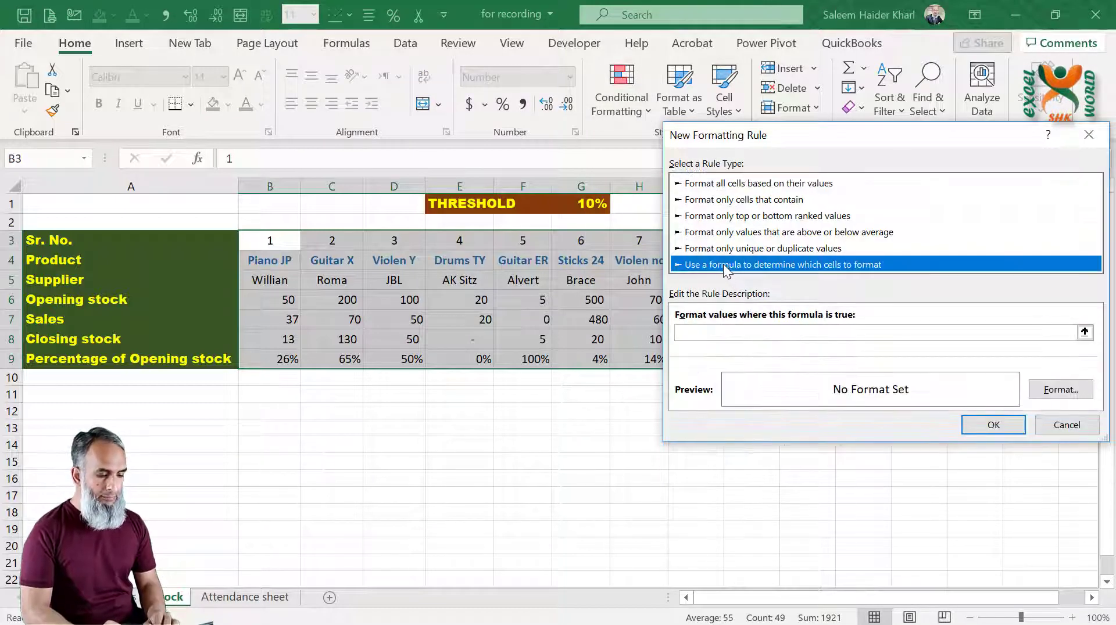
left_click(715, 333)
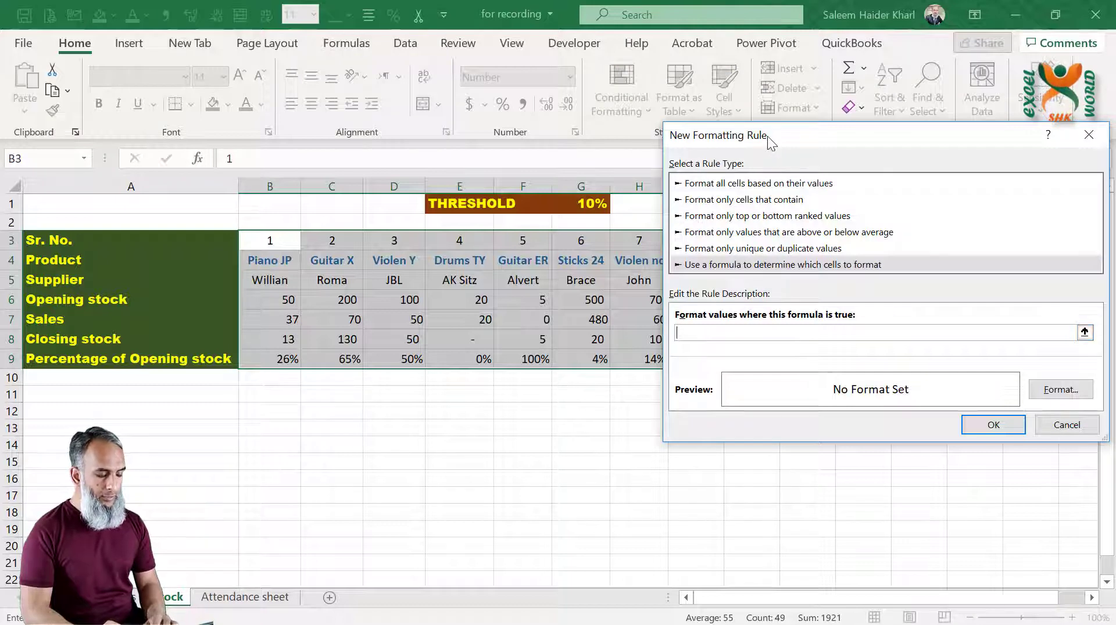
left_click_drag(767, 136, 789, 141)
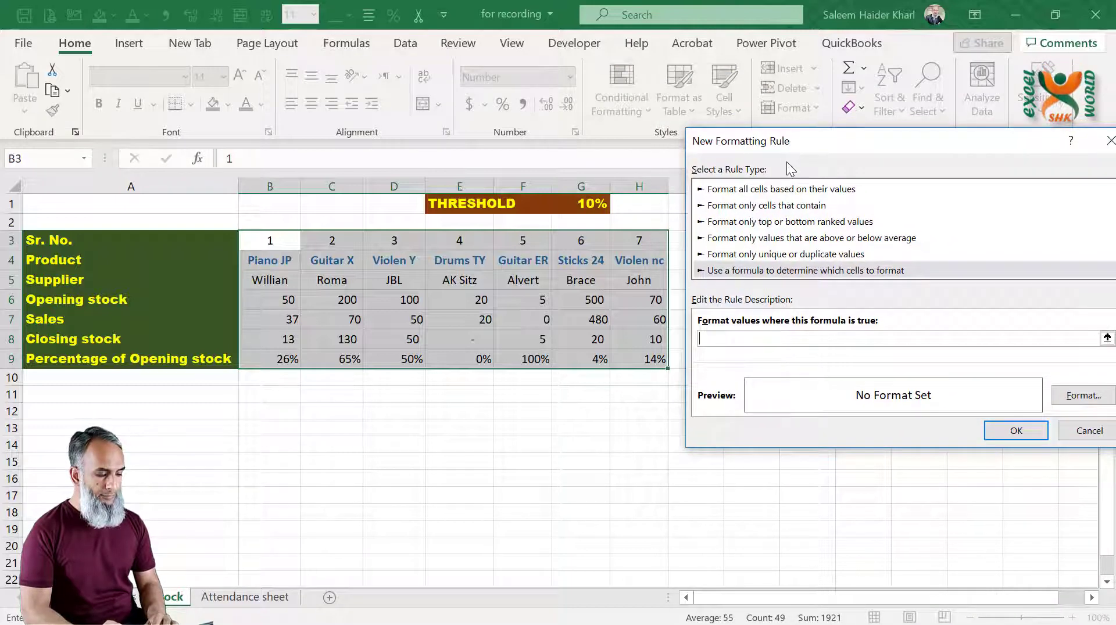
- Enter the rule formula =B$9<=$G$1, comparing each column's percentage of opening stock with the threshold cell
left_click(275, 360)
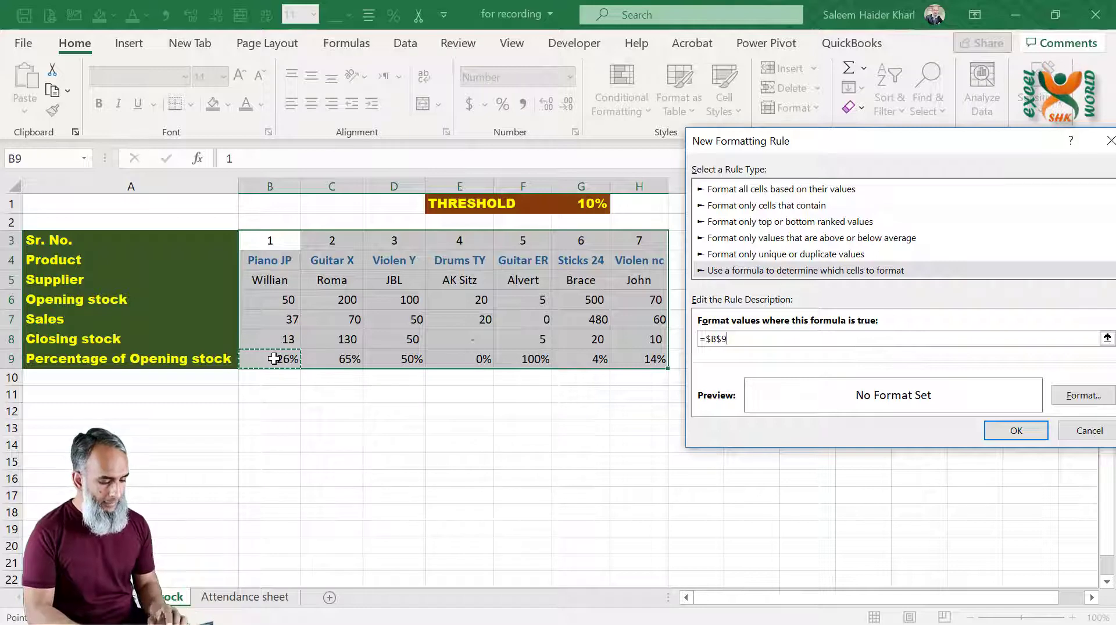
type("<=")
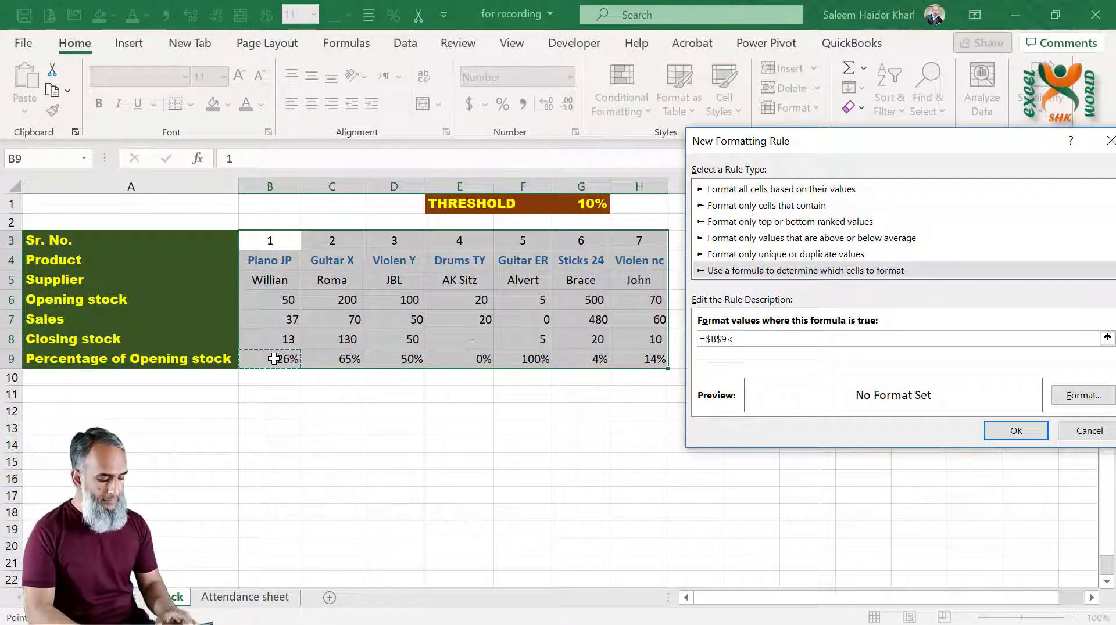
left_click(574, 202)
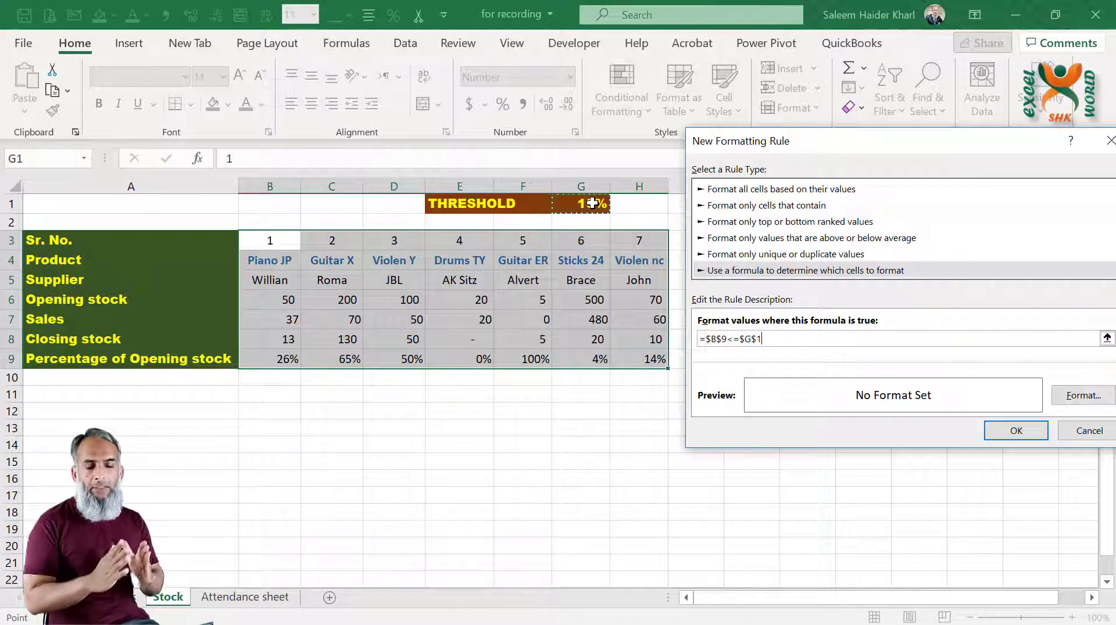
left_click(709, 339)
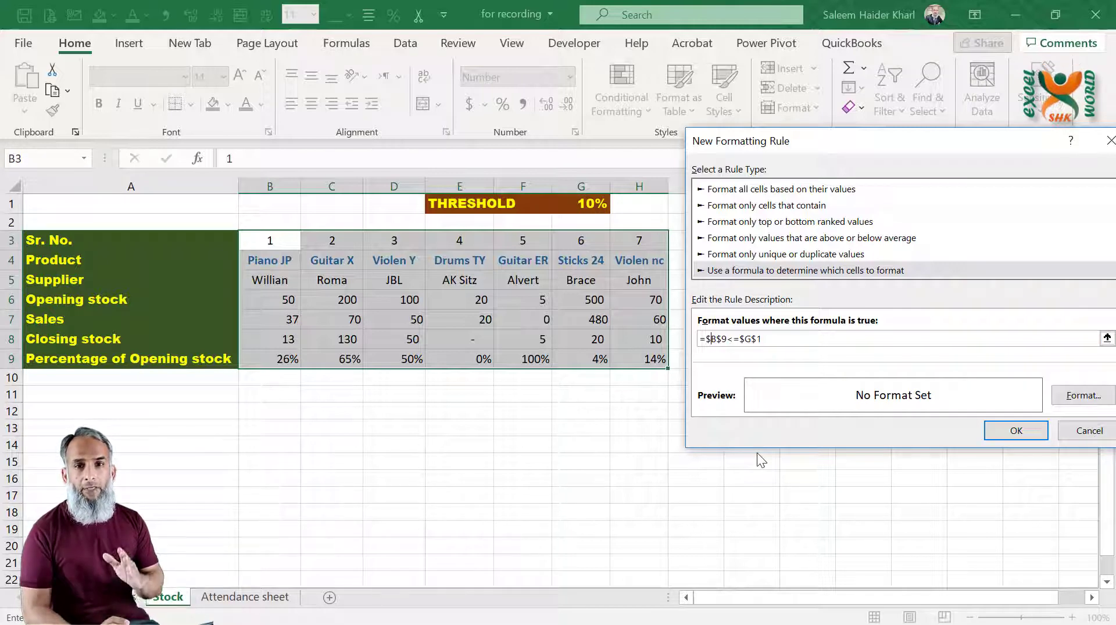
key("BackSpace")
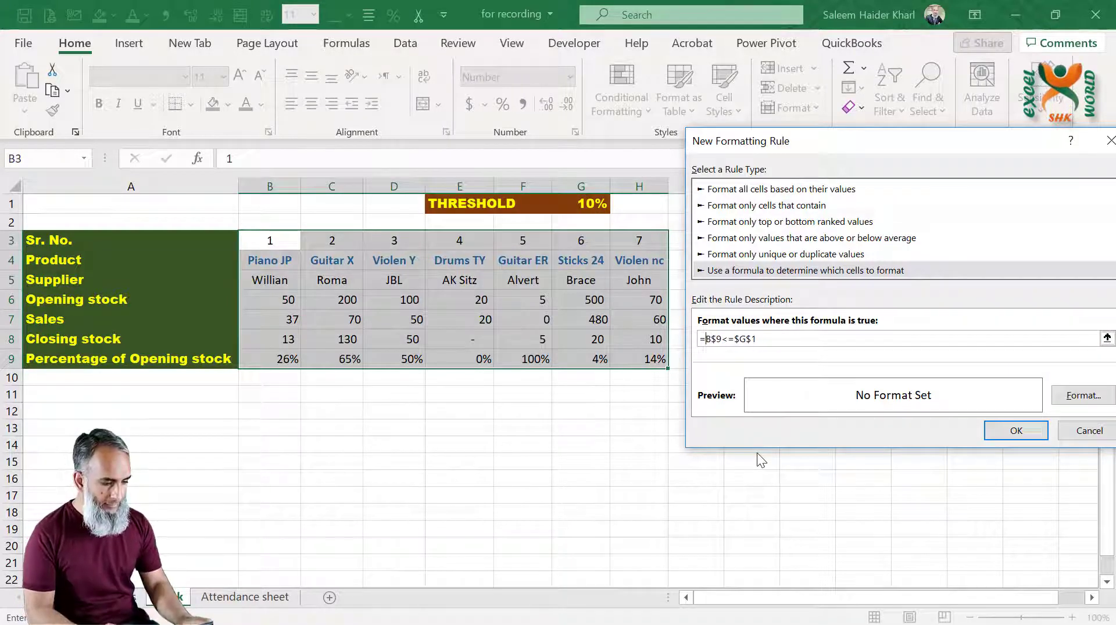
- Give the rule a light blue fill with bold white text and apply it to the selected stock data
left_click(1068, 399)
left_click(846, 74)
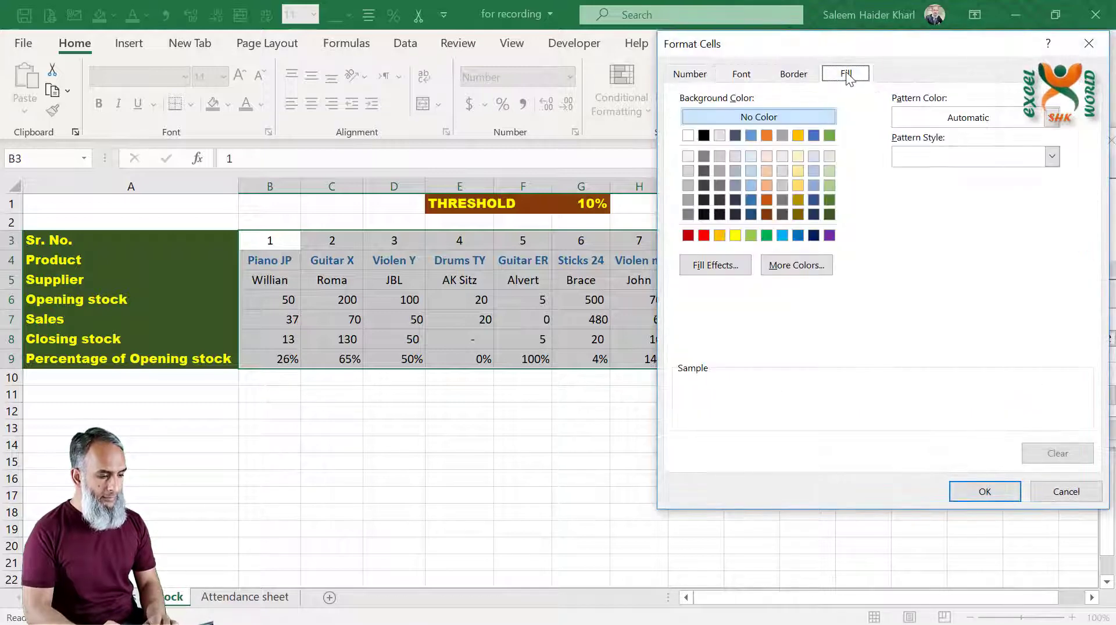
left_click(782, 236)
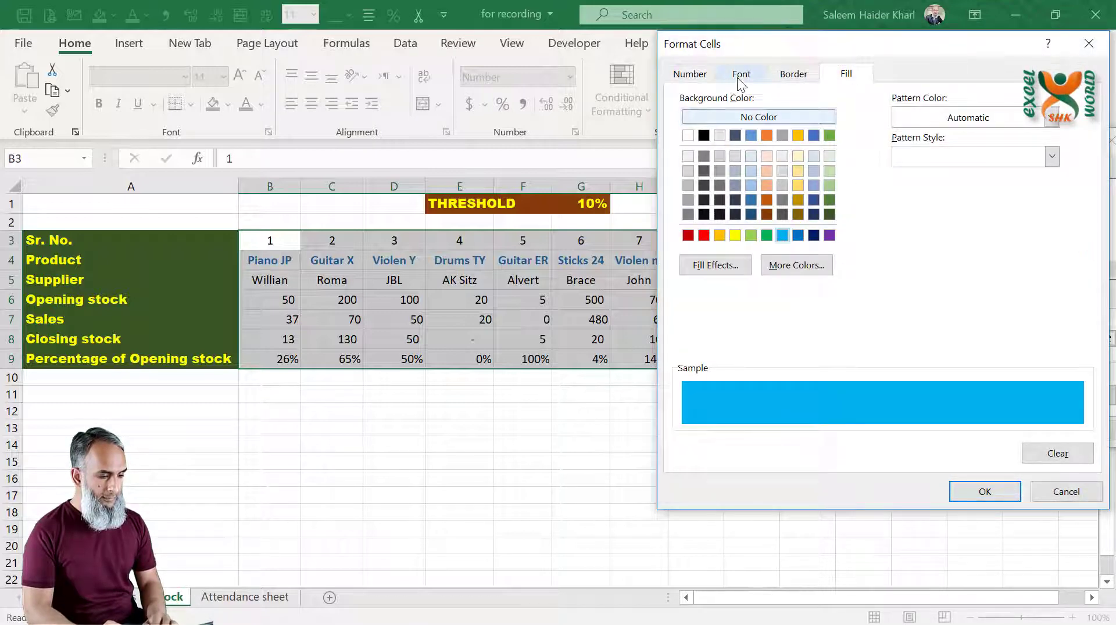
left_click(741, 74)
left_click(914, 229)
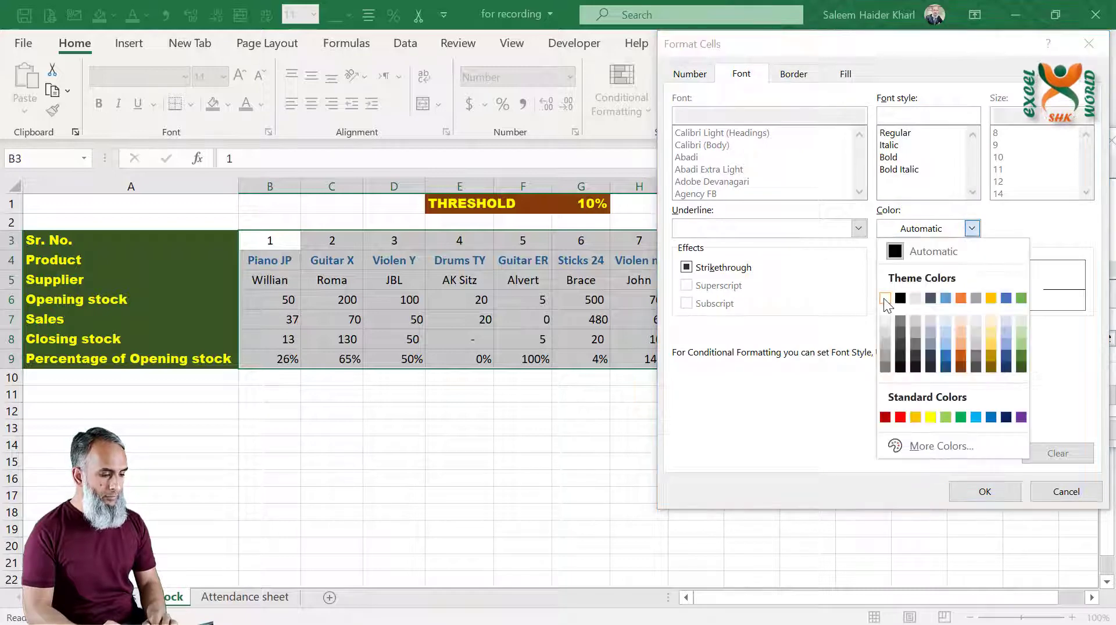
left_click(889, 294)
left_click(890, 158)
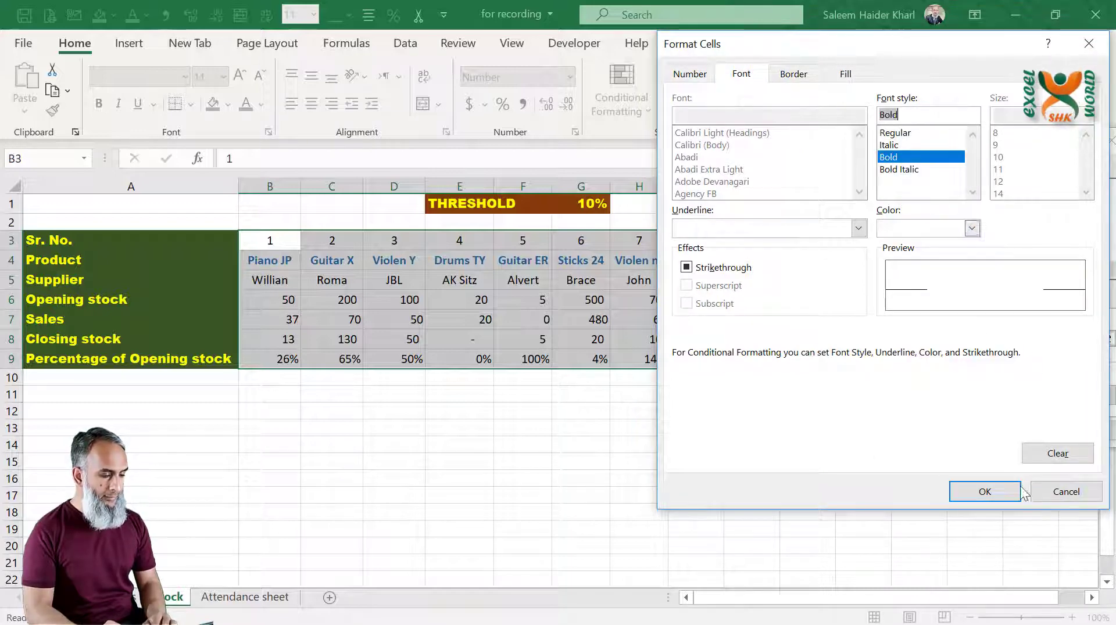
left_click(985, 493)
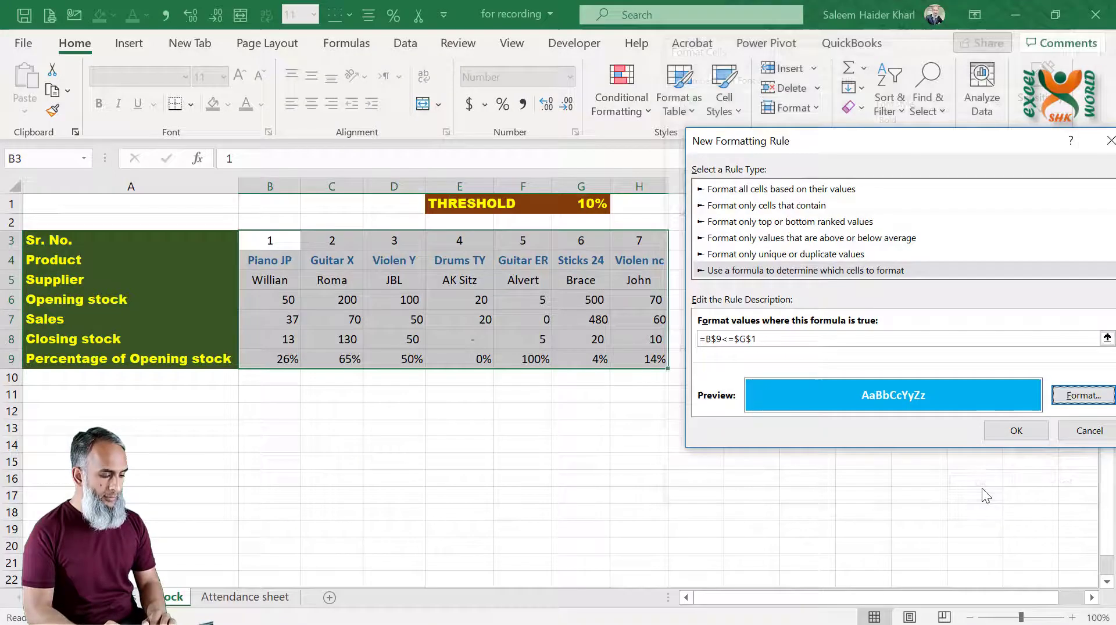
left_click(1031, 431)
left_click(490, 445)
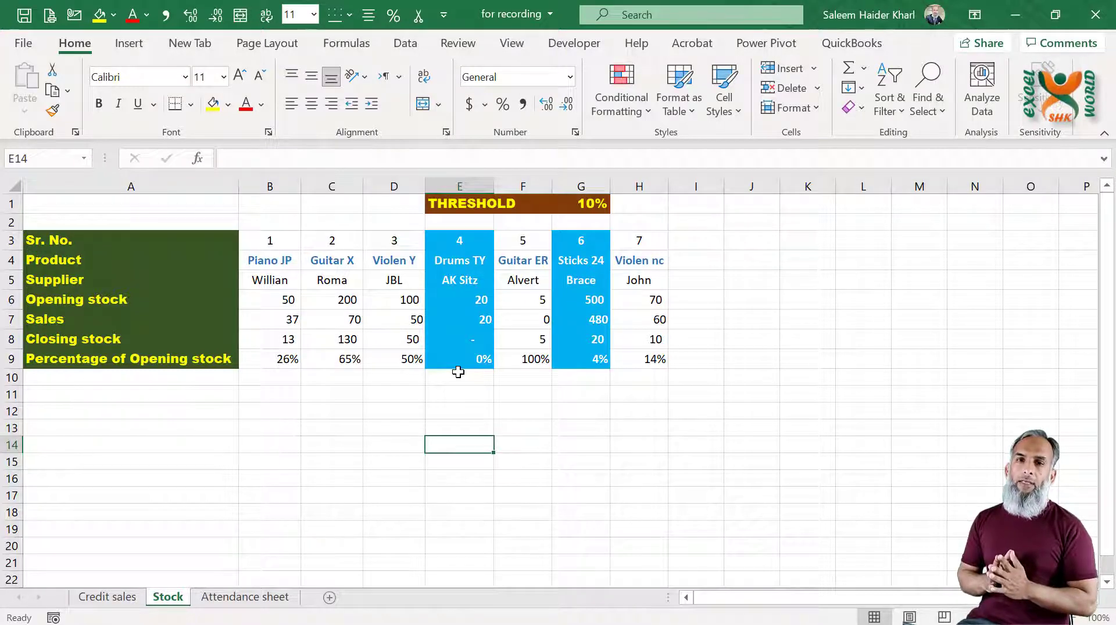
- Set the THRESHOLD value in G1 to 30% to test the column highlighting
left_click(587, 203)
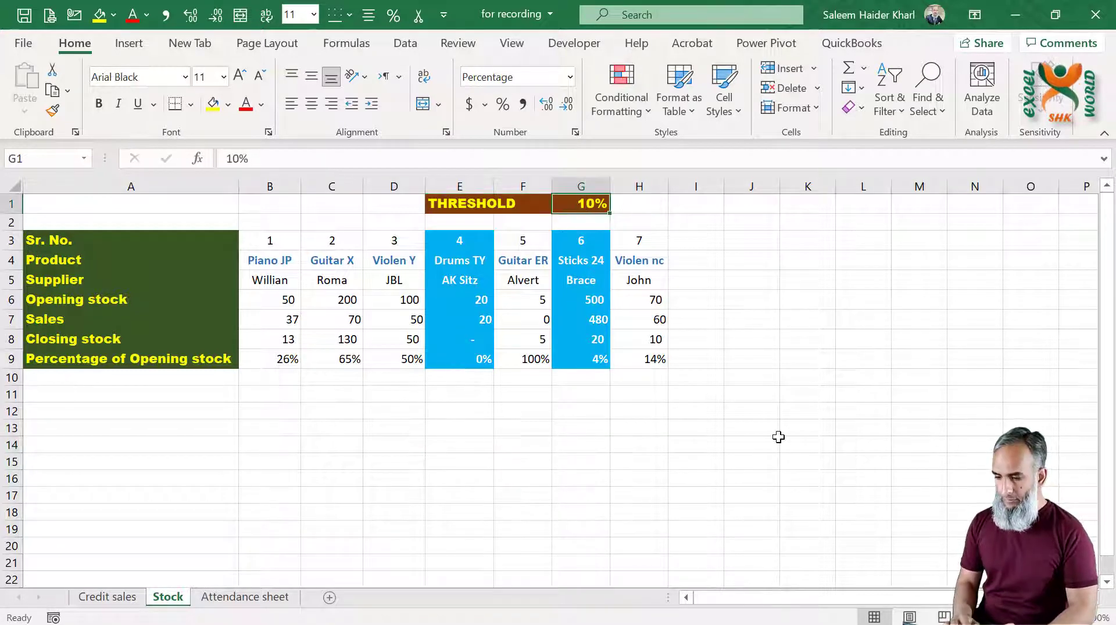
type("30")
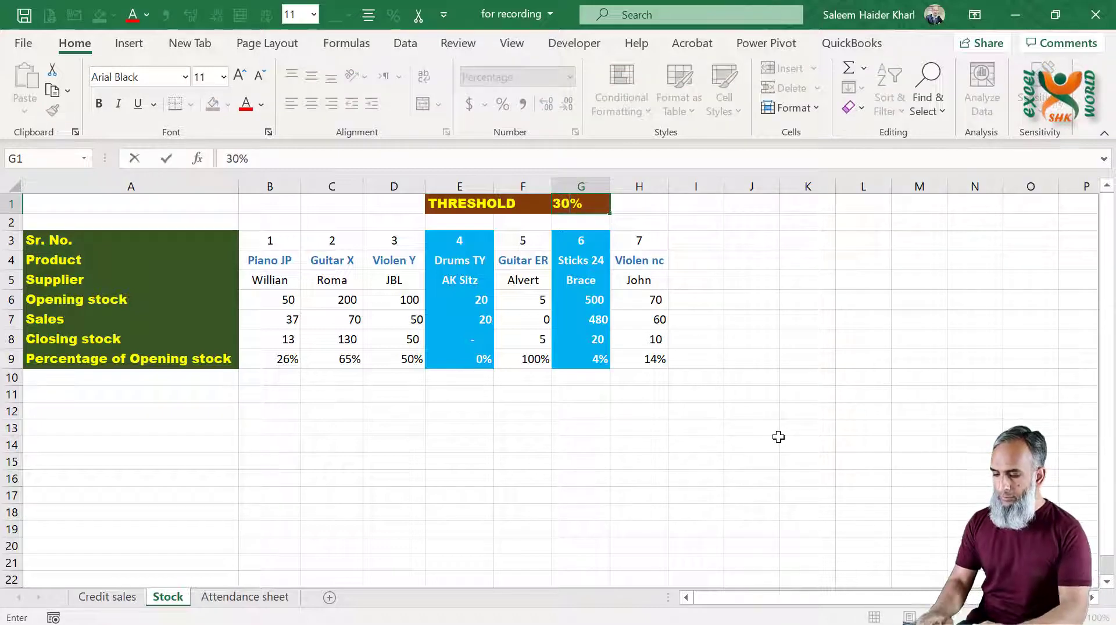
key("Return")
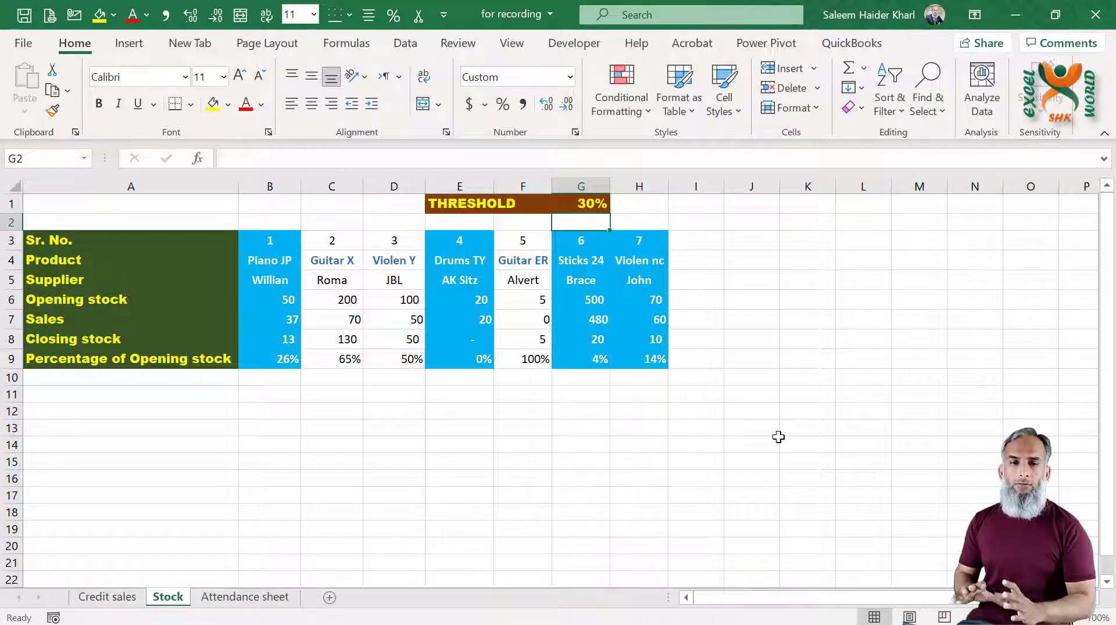
- On the Attendance sheet, select all cells and start a new formula-based conditional formatting rule
key("ctrl+Page_Down")
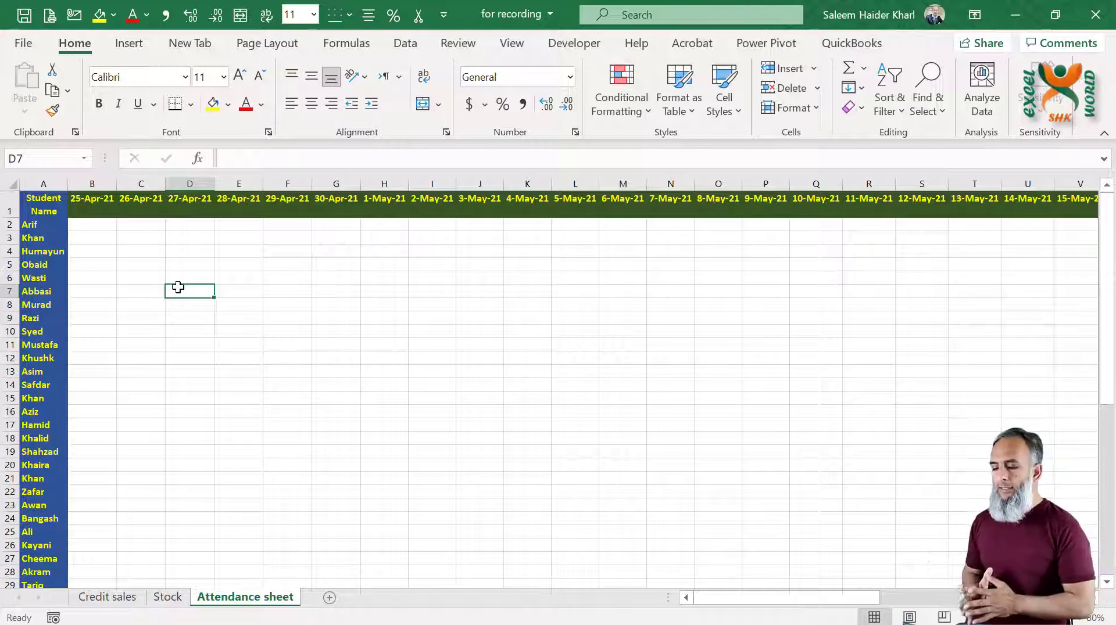
left_click(111, 228)
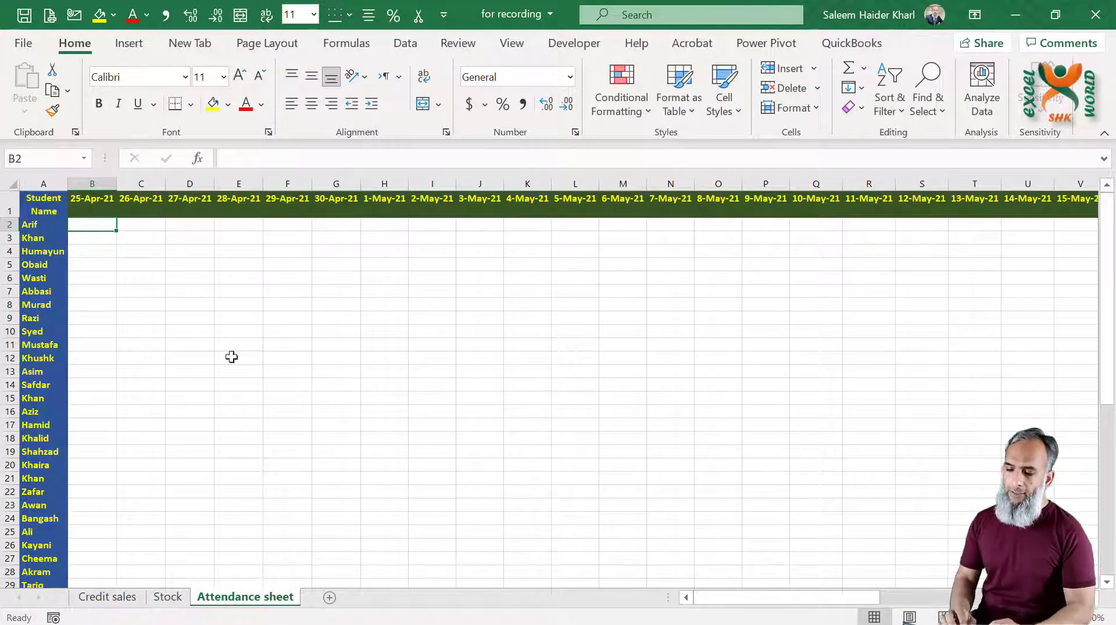
left_click(9, 184)
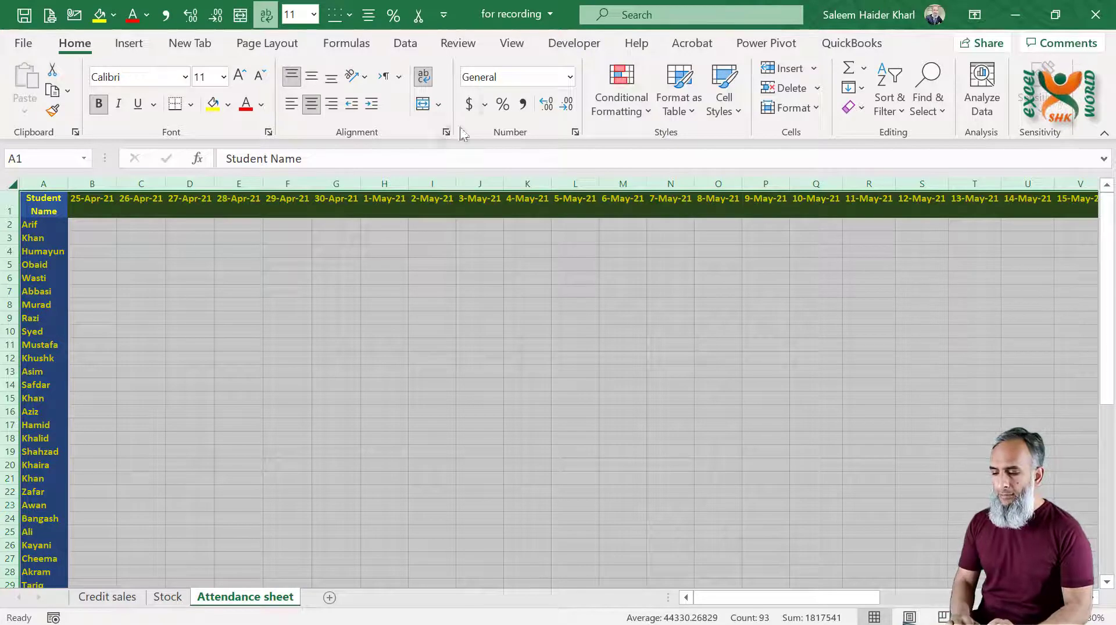
left_click(643, 114)
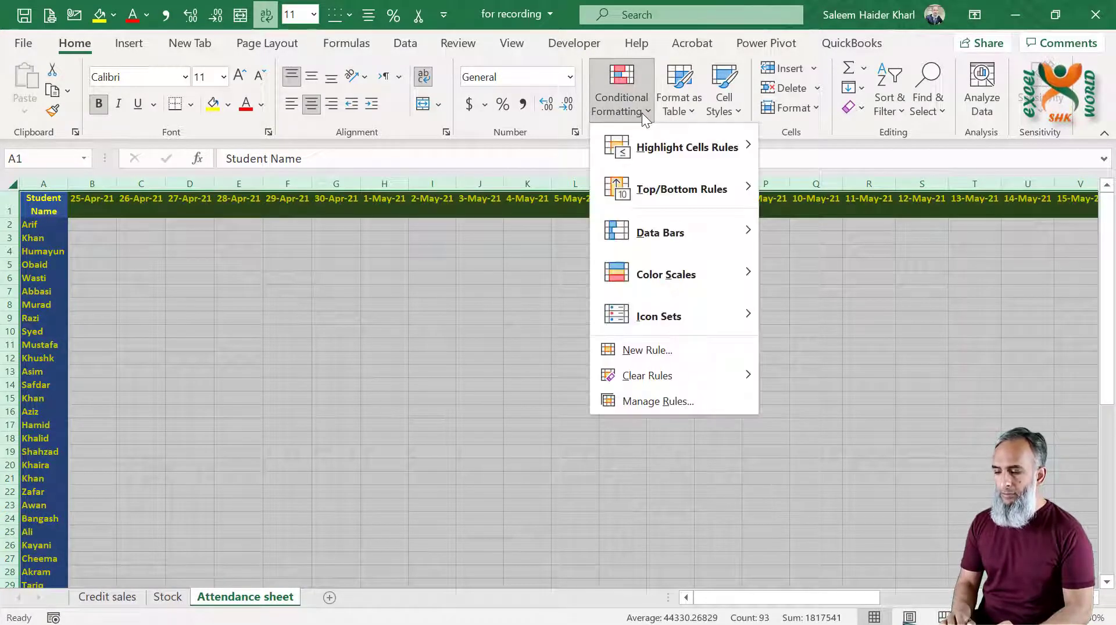
left_click(647, 351)
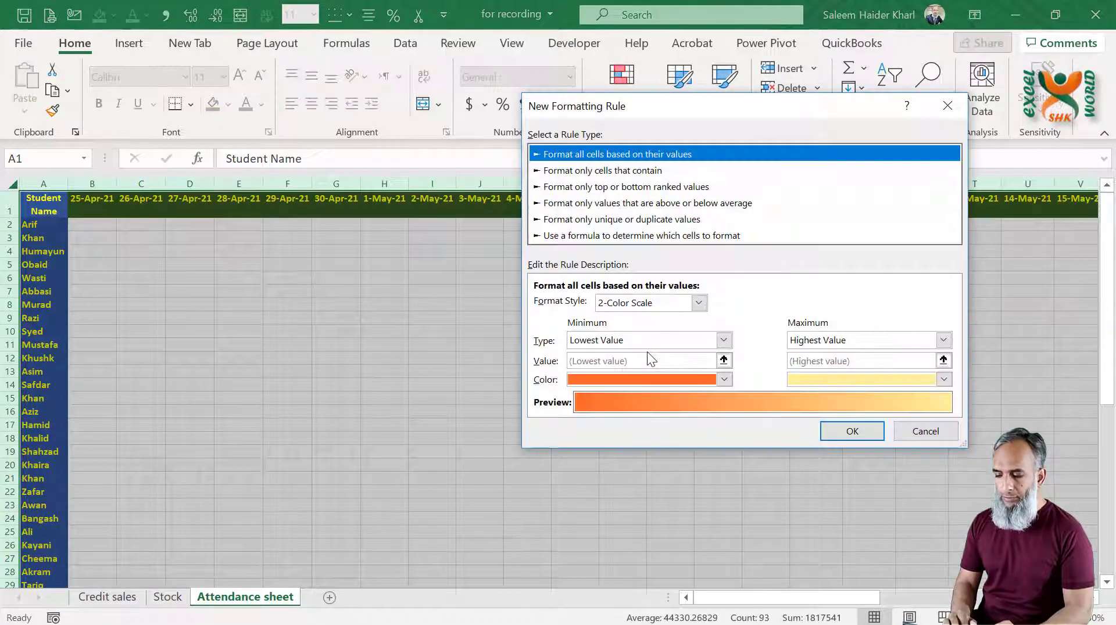
left_click(575, 236)
left_click(593, 307)
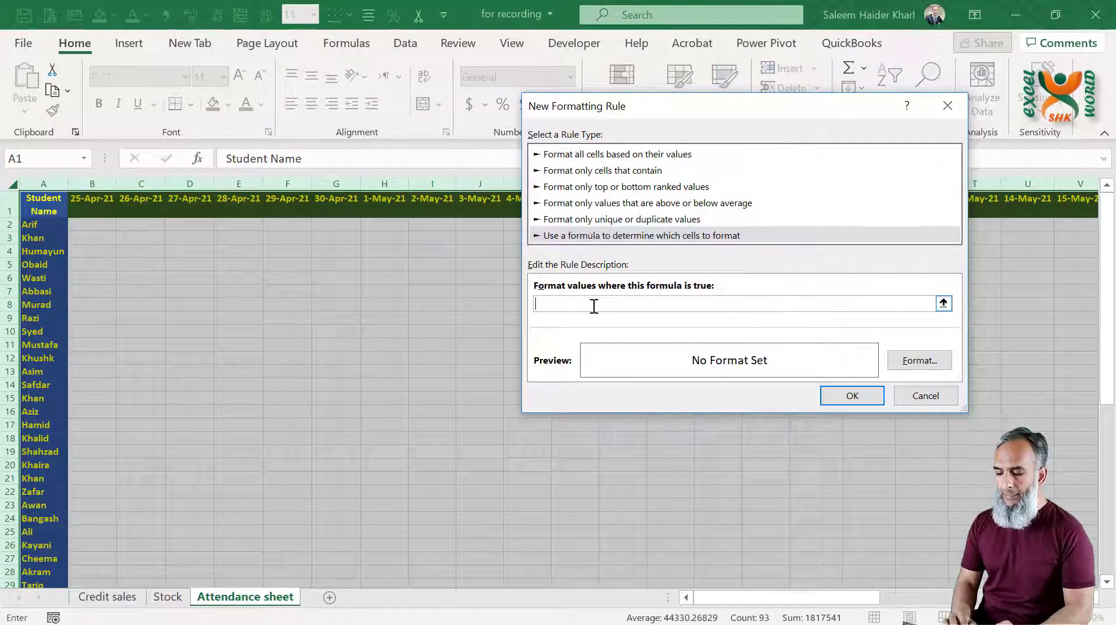
- Enter the rule formula =A$1=today(), keeping the column reference relative and the header row fixed
left_click(35, 205)
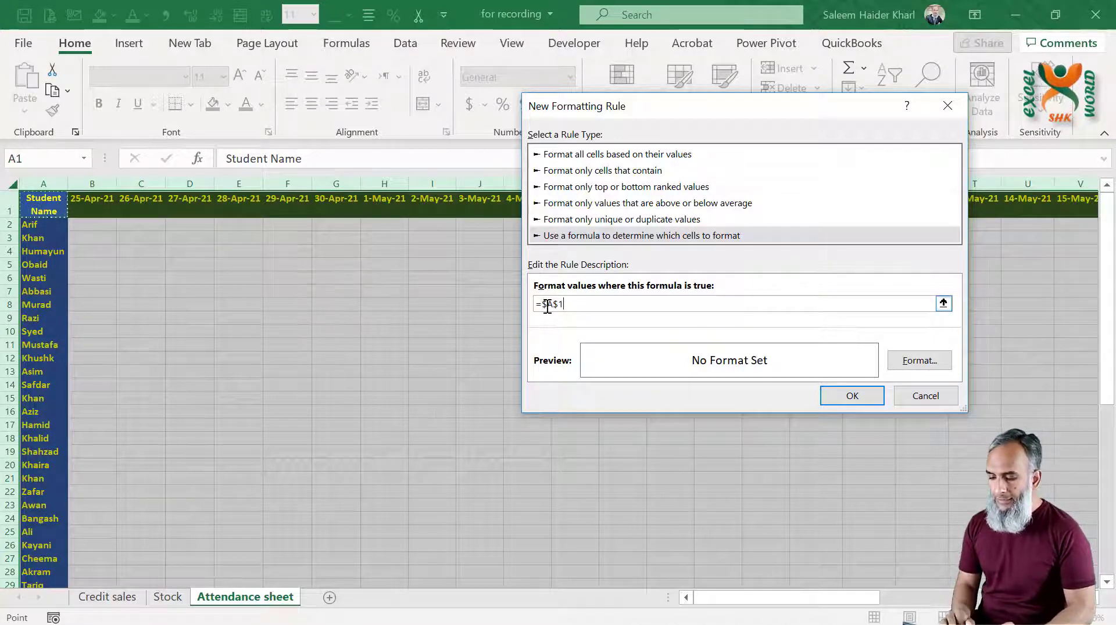
type("=")
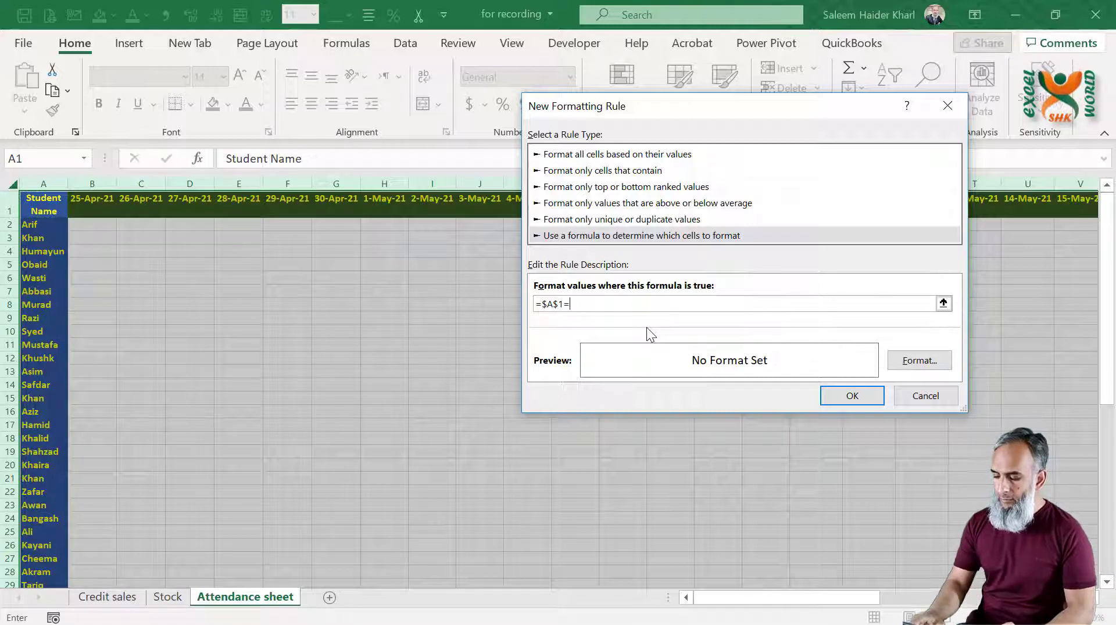
type("today()")
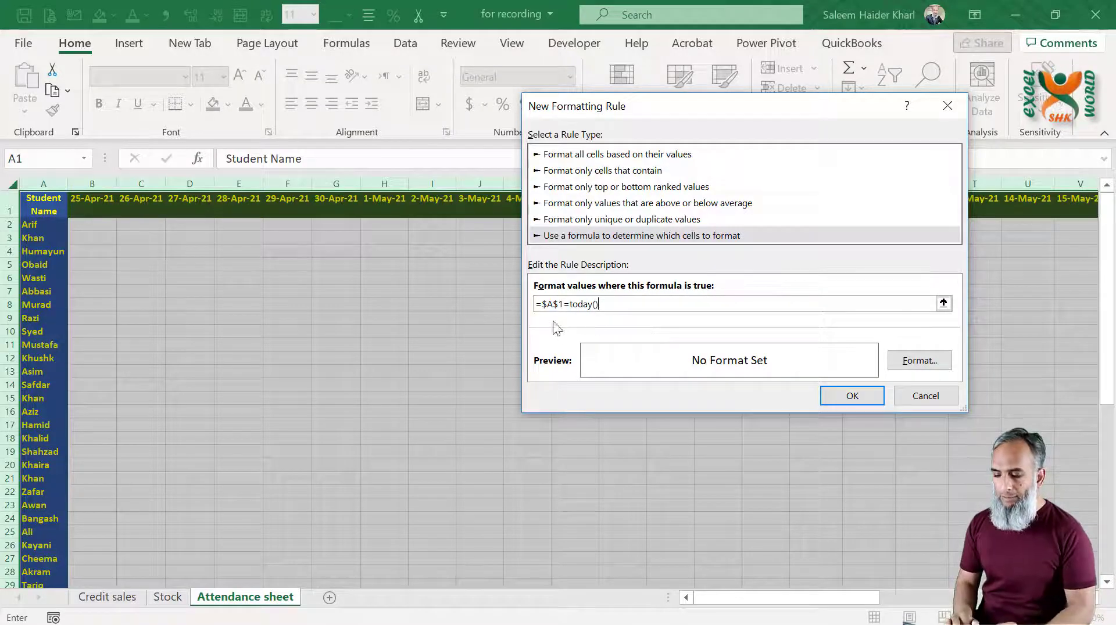
left_click(546, 304)
key("BackSpace")
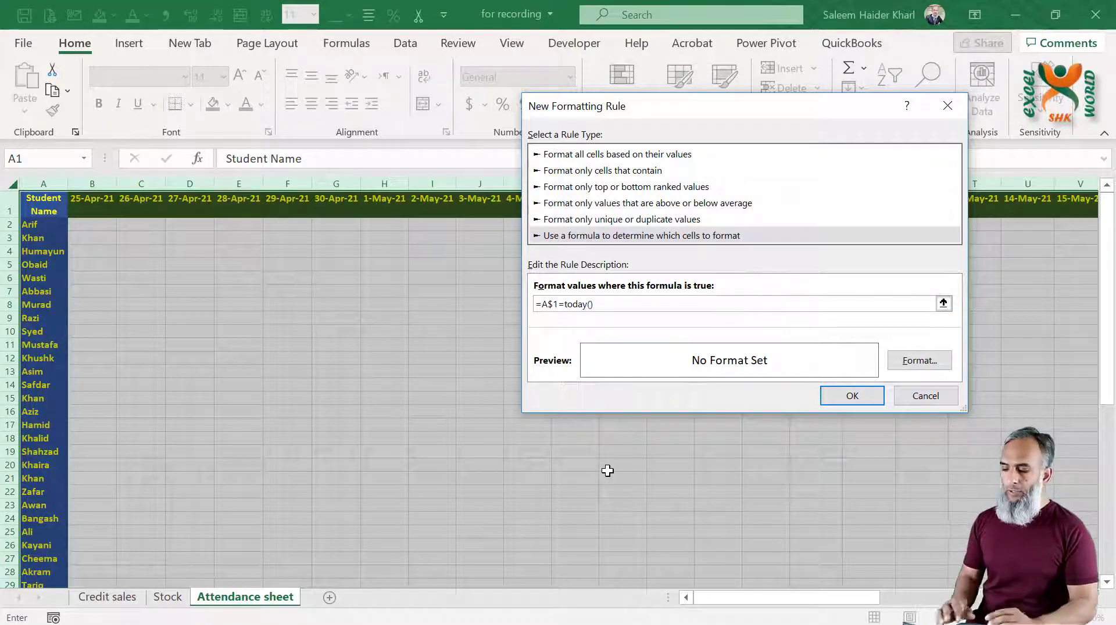
- Set the fill of the attendance rule's format to light green
left_click(906, 366)
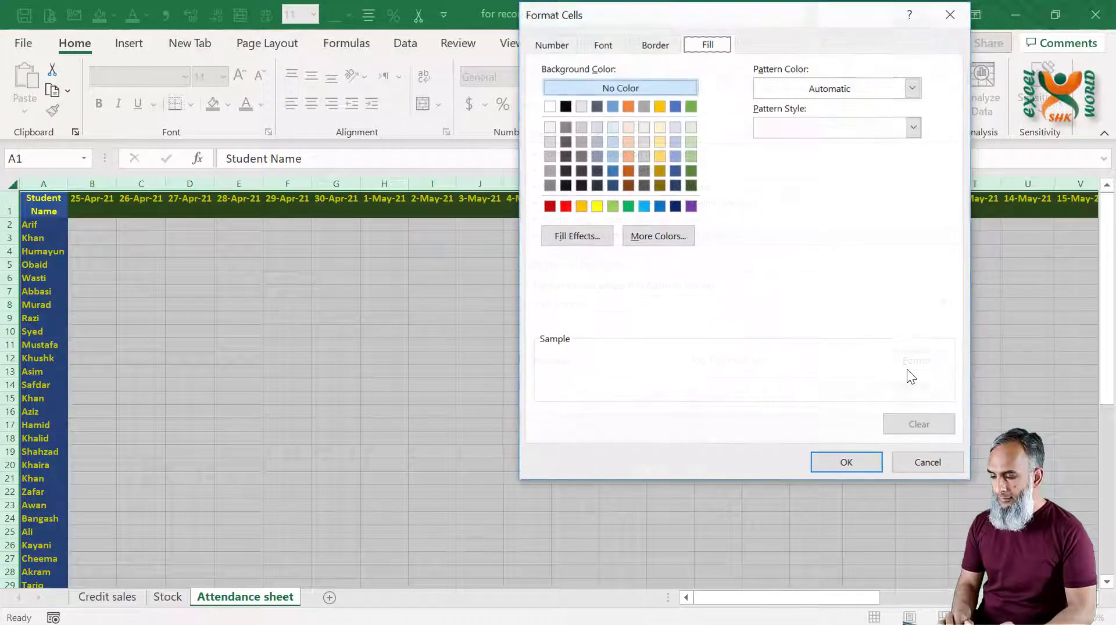
left_click(643, 208)
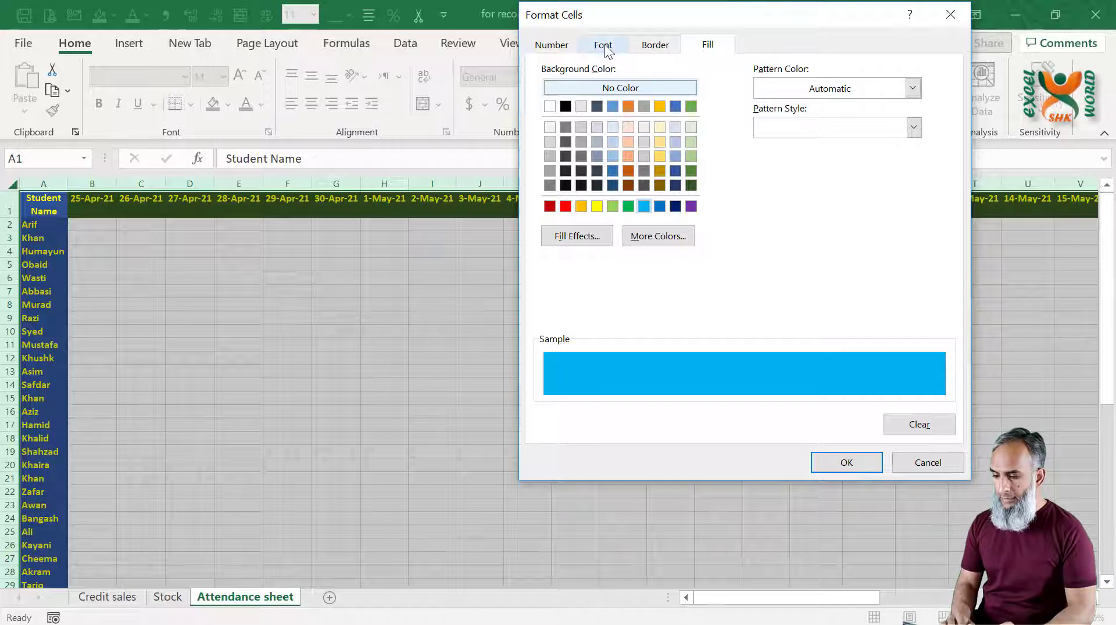
left_click(604, 44)
left_click(708, 44)
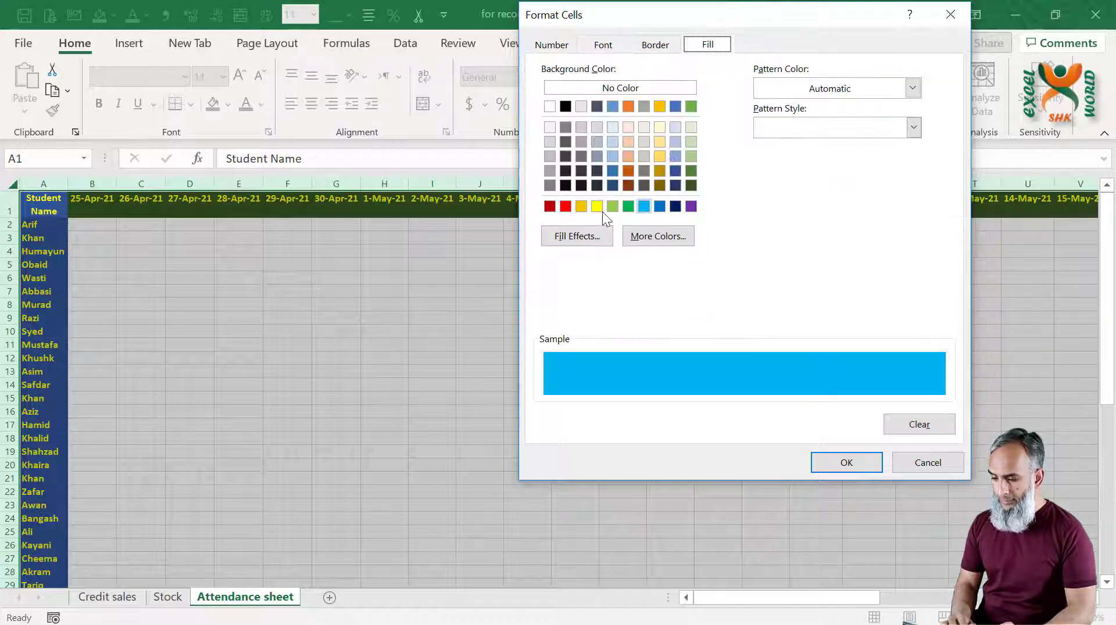
left_click(690, 157)
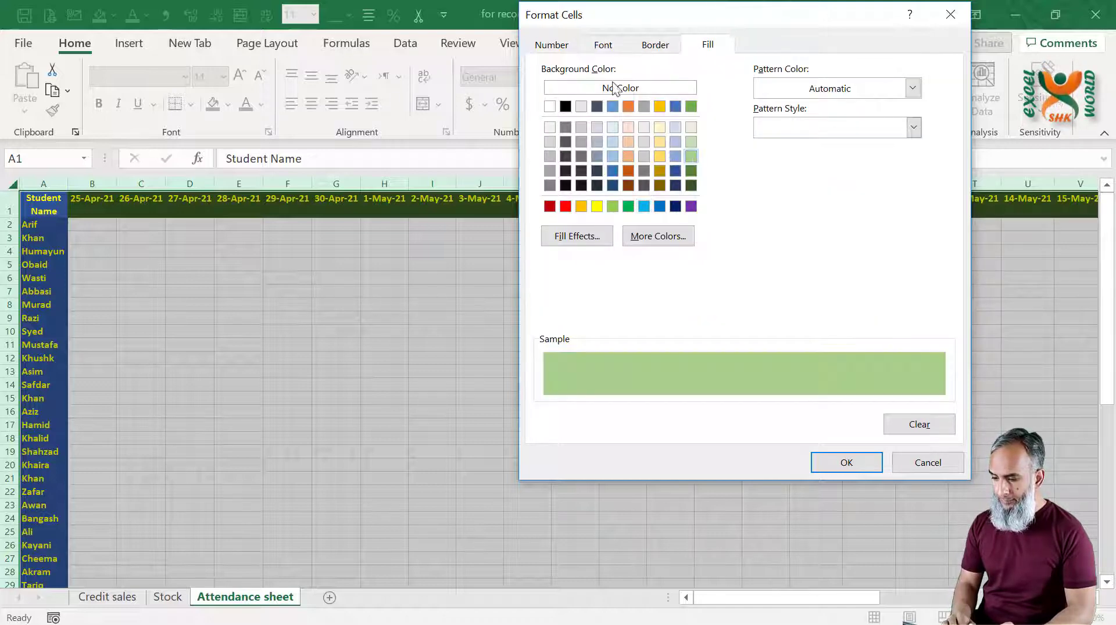
- Make the attendance rule's text bold with the automatic font color and apply the rule to the sheet
left_click(602, 45)
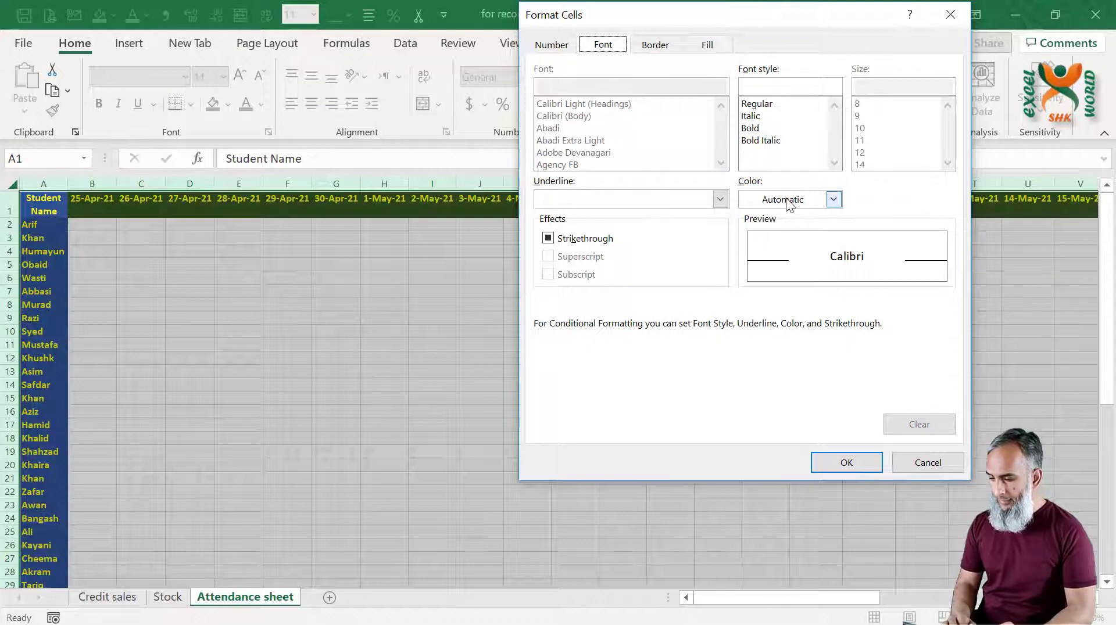
left_click(790, 201)
left_click(778, 216)
left_click(756, 128)
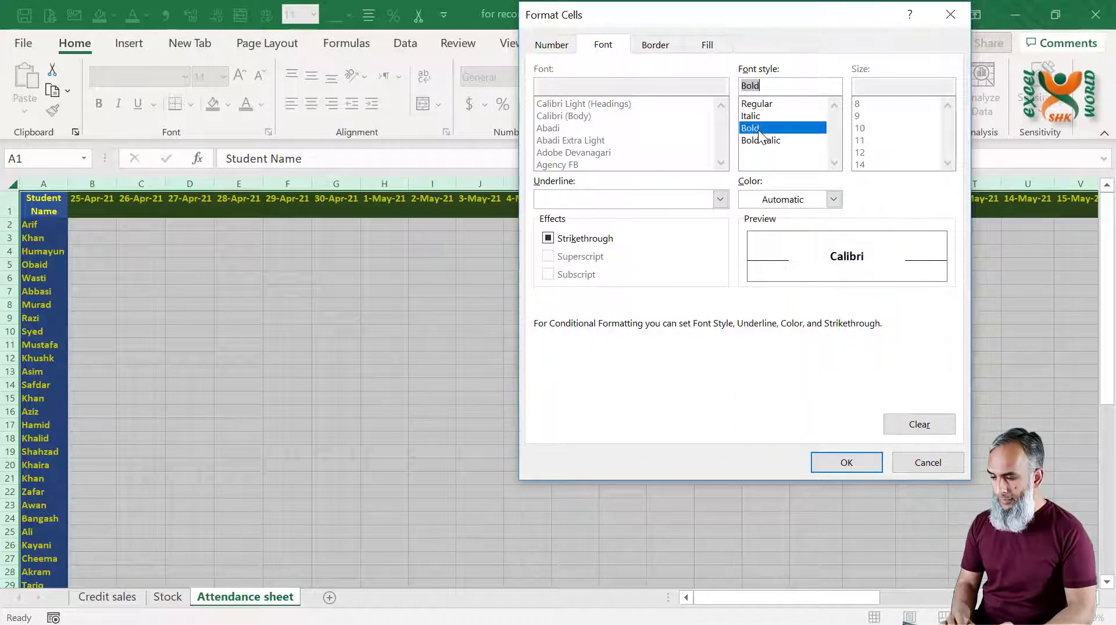
left_click(845, 463)
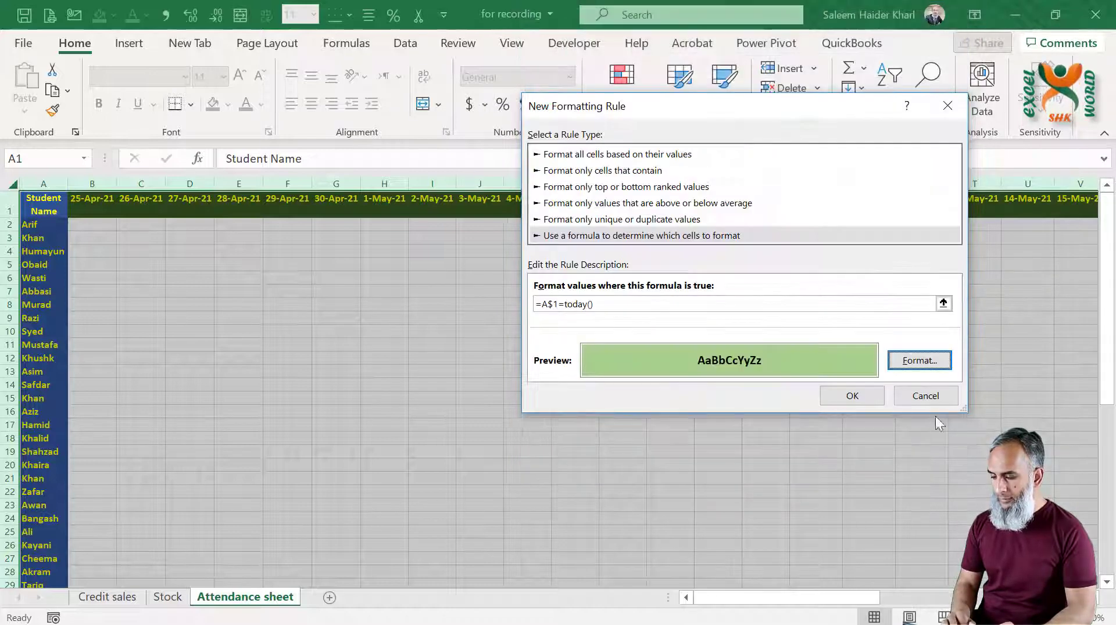
left_click(853, 398)
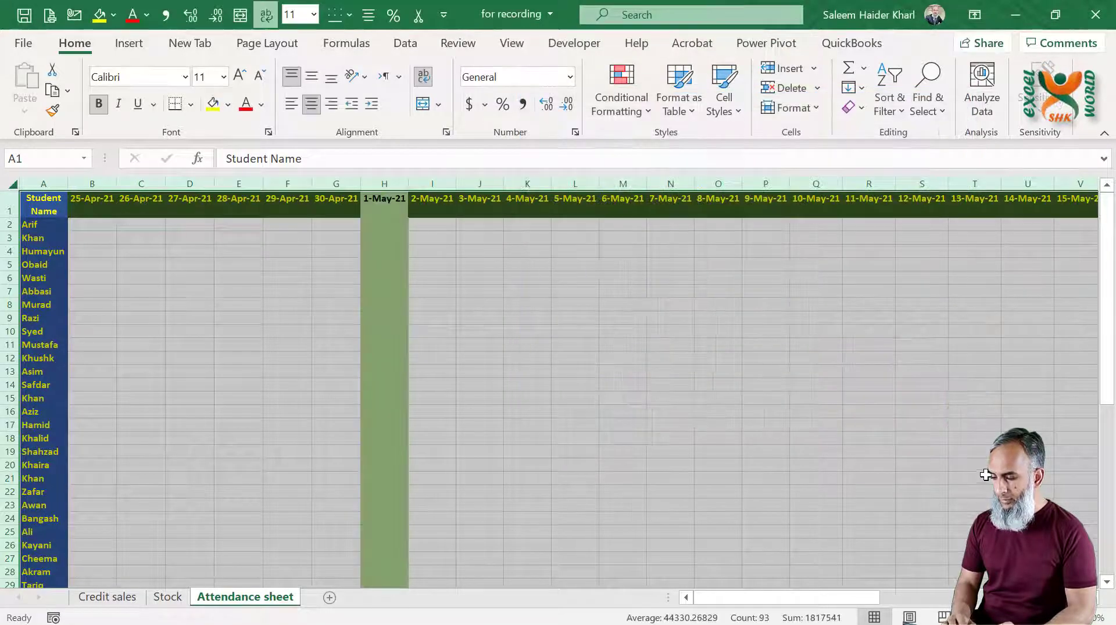
left_click(439, 339)
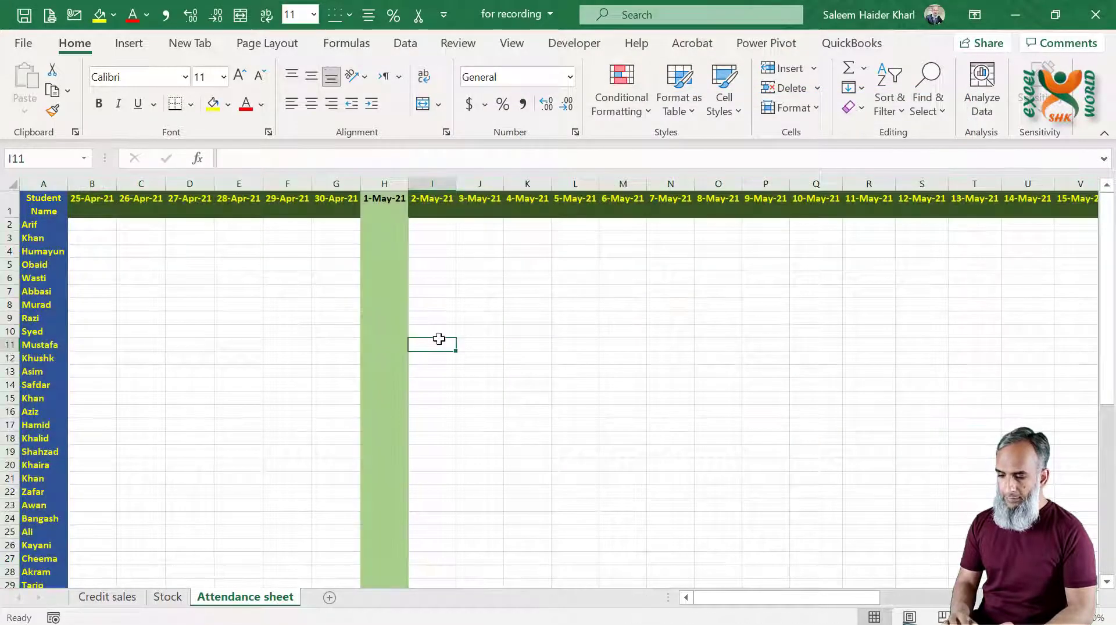
left_click(373, 357)
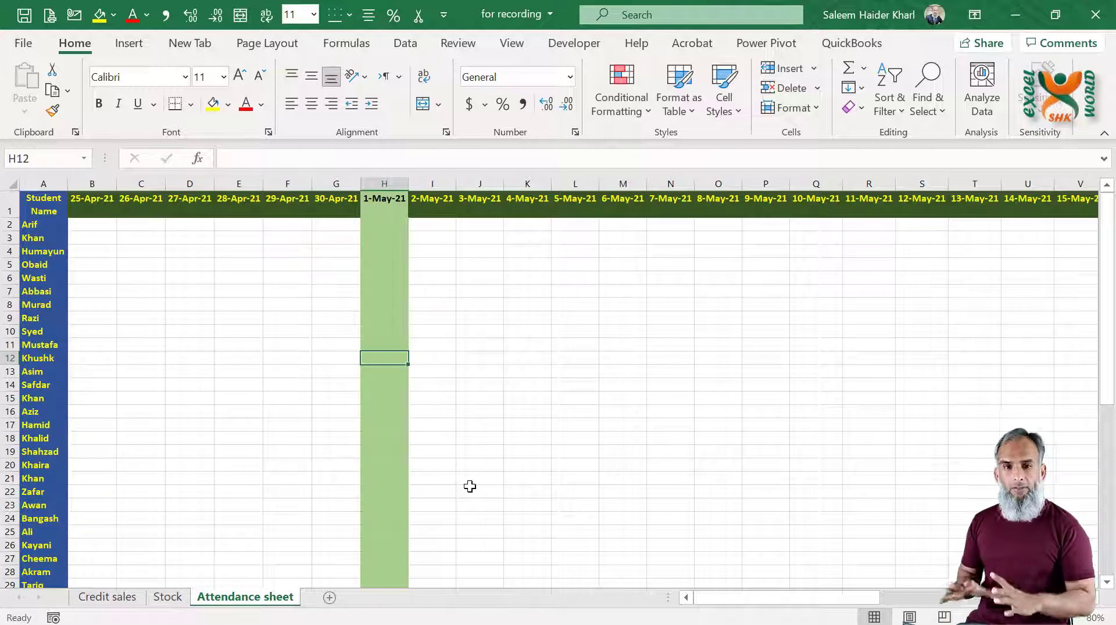